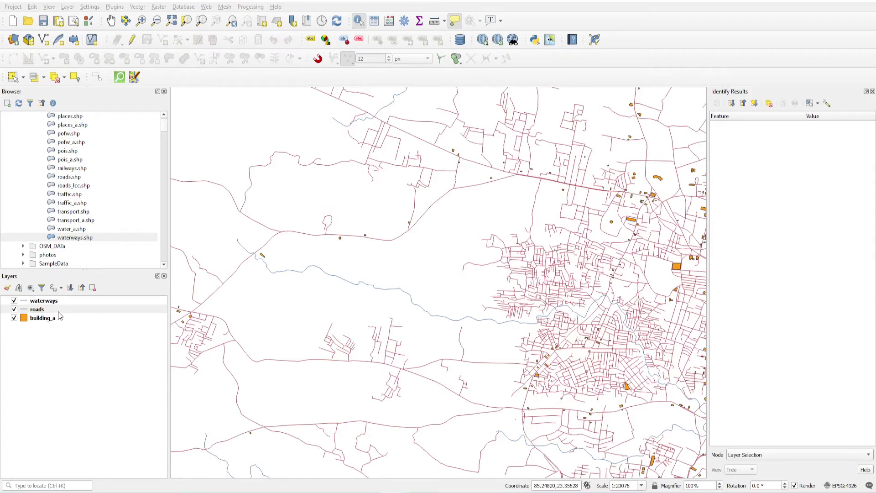
# - Put the roads layer into editing mode and select two road segments west of the town
pyautogui.click(39, 310)
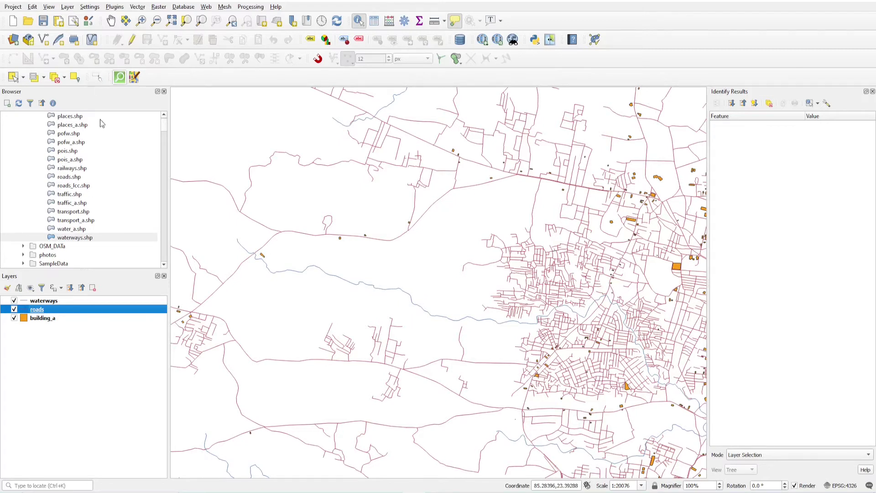
pyautogui.click(132, 40)
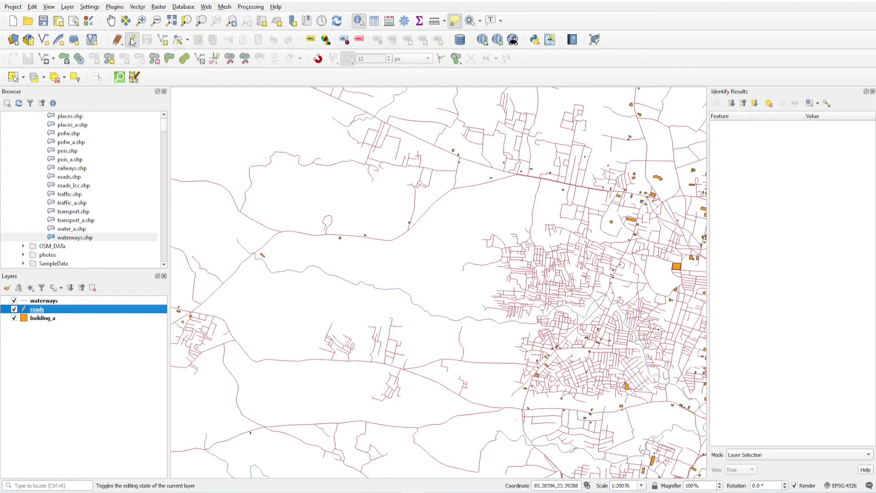
pyautogui.click(13, 77)
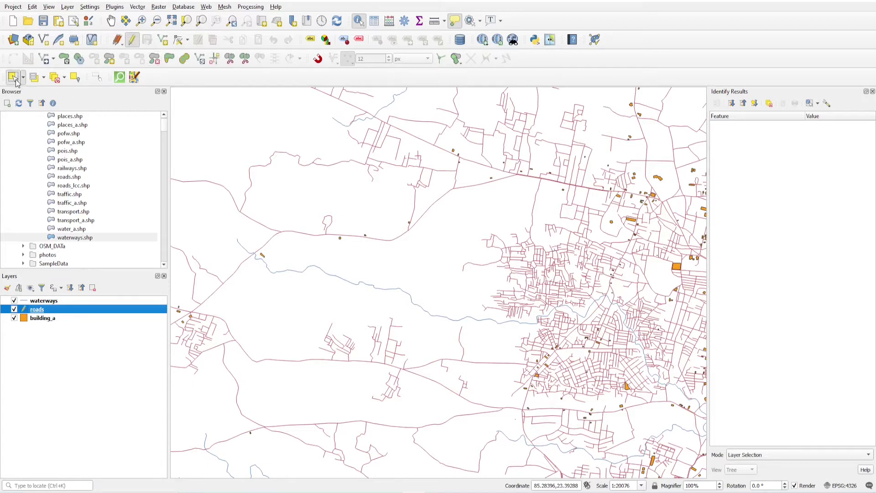
pyautogui.click(431, 208)
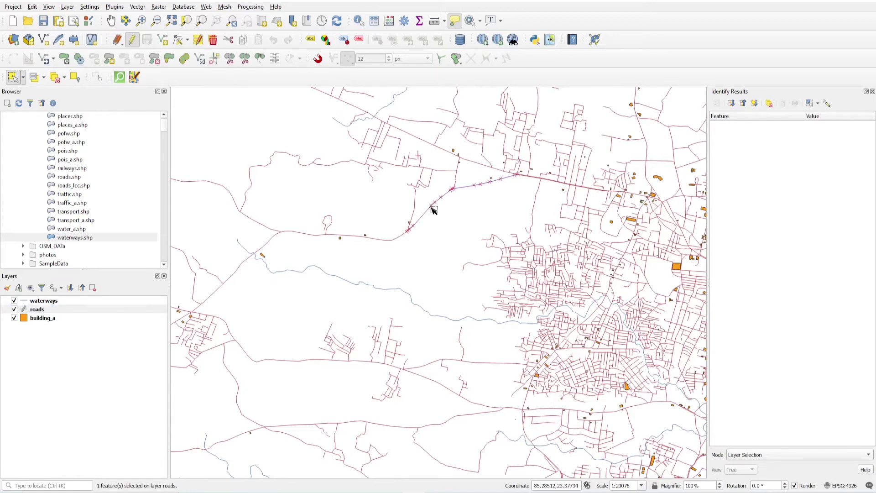
pyautogui.keyDown('shift'); pyautogui.click(387, 245); pyautogui.keyUp('shift')
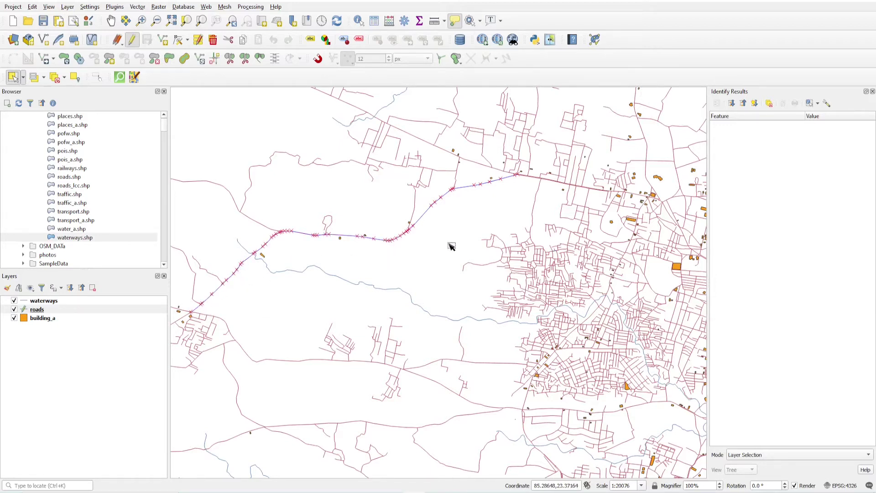
pyautogui.click(359, 20)
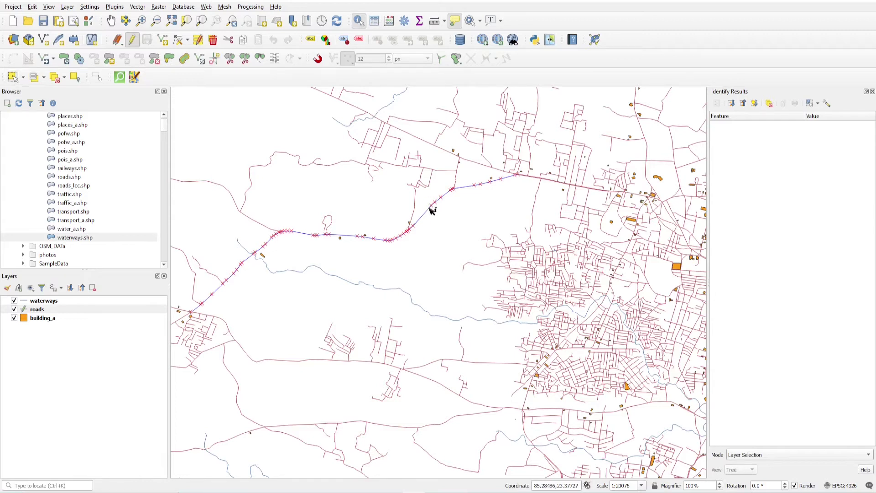
# - Reselect the road segment northeast of the map centre and identify its attributes
pyautogui.click(431, 209)
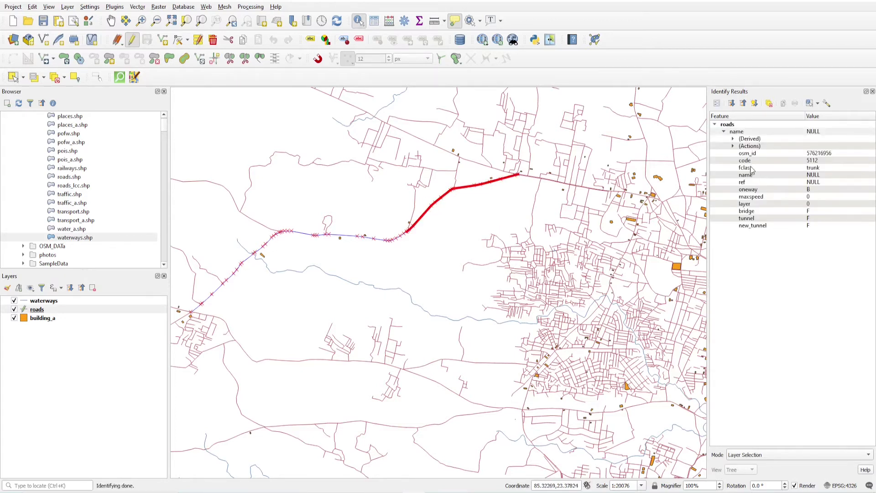
pyautogui.click(465, 217)
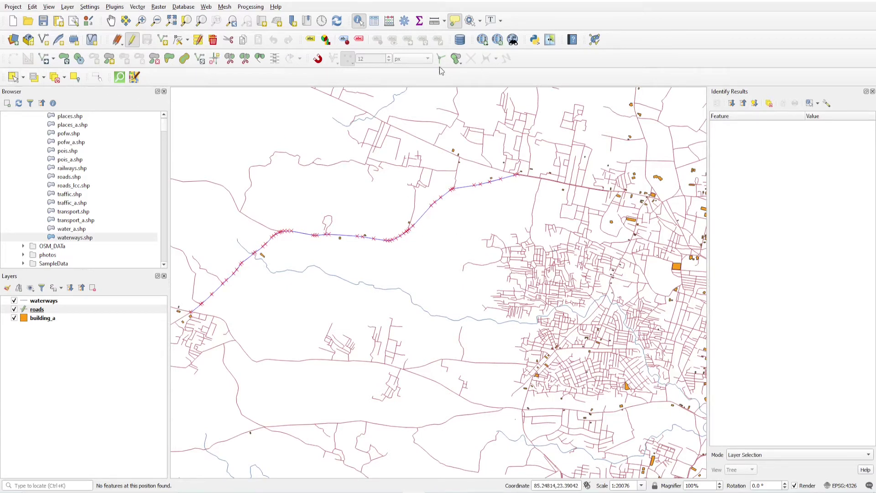
pyautogui.click(13, 77)
pyautogui.click(430, 214)
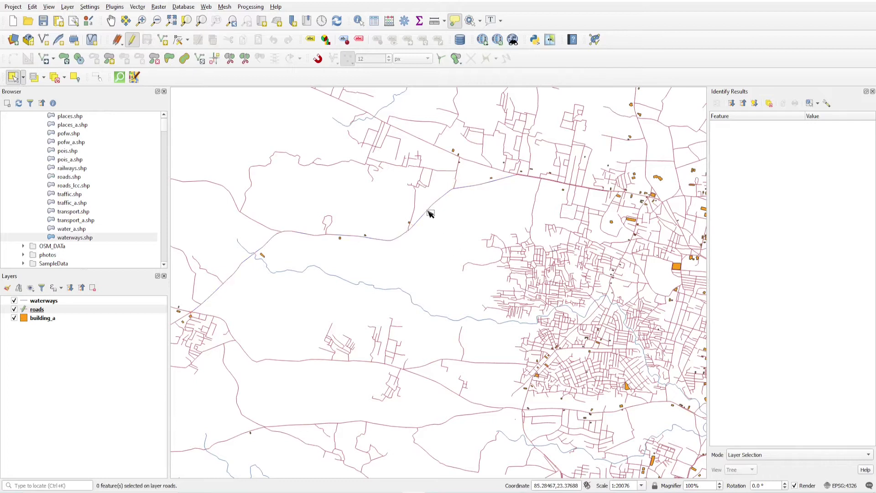
pyautogui.click(430, 214)
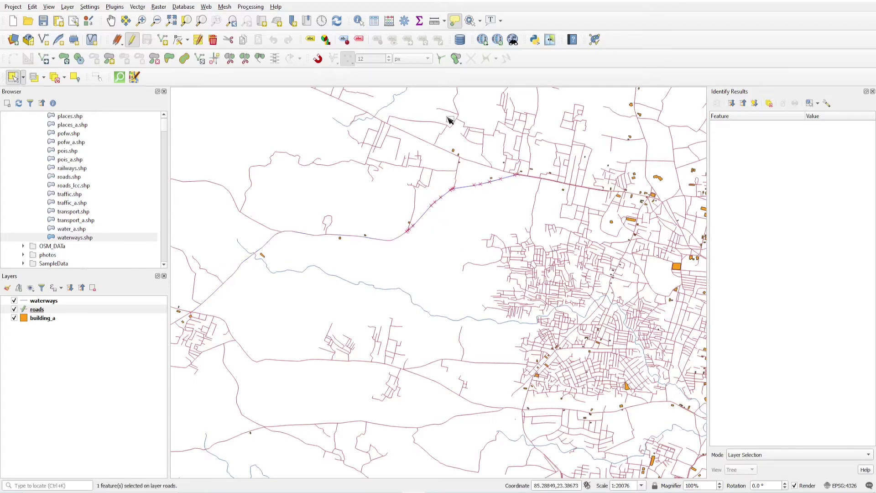
pyautogui.click(358, 21)
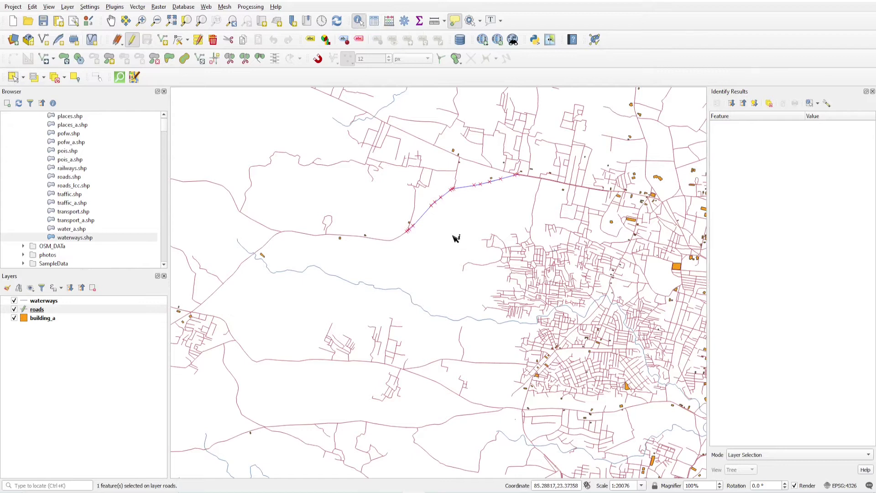
pyautogui.click(430, 210)
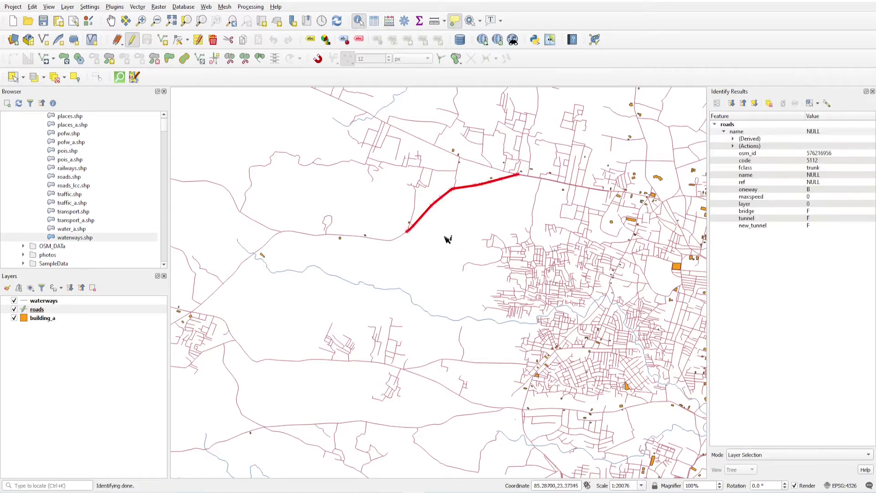
# - Change that trunk segment's maxspeed from 0 to 80 in its attribute form
pyautogui.click(717, 105)
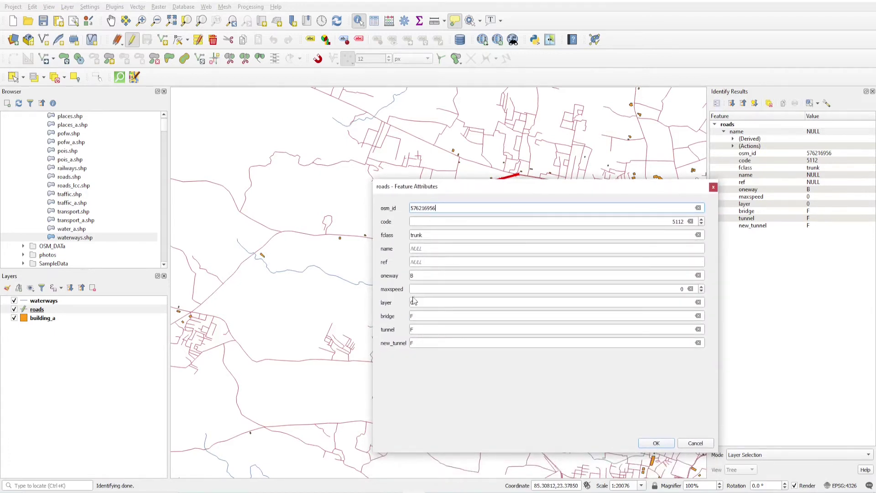
pyautogui.click(418, 289)
pyautogui.write('80')
pyautogui.click(656, 443)
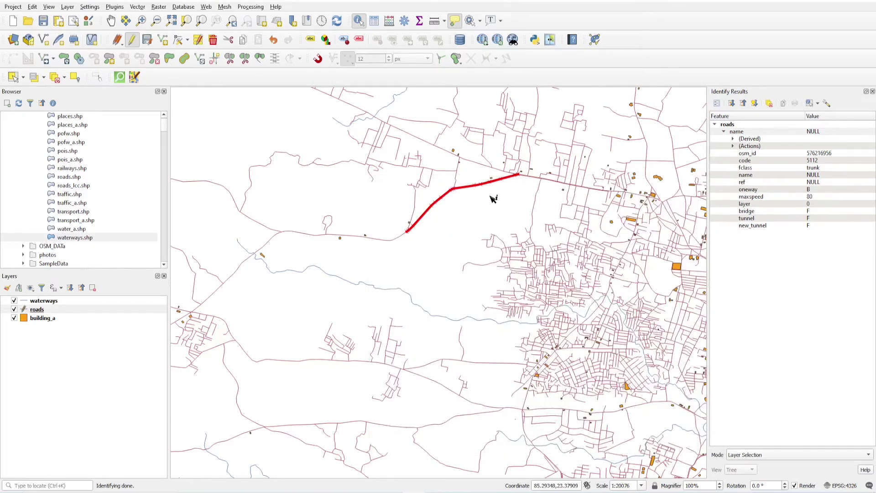
# - Select the middle and southwest segments of the trunk road west of the town
pyautogui.click(487, 203)
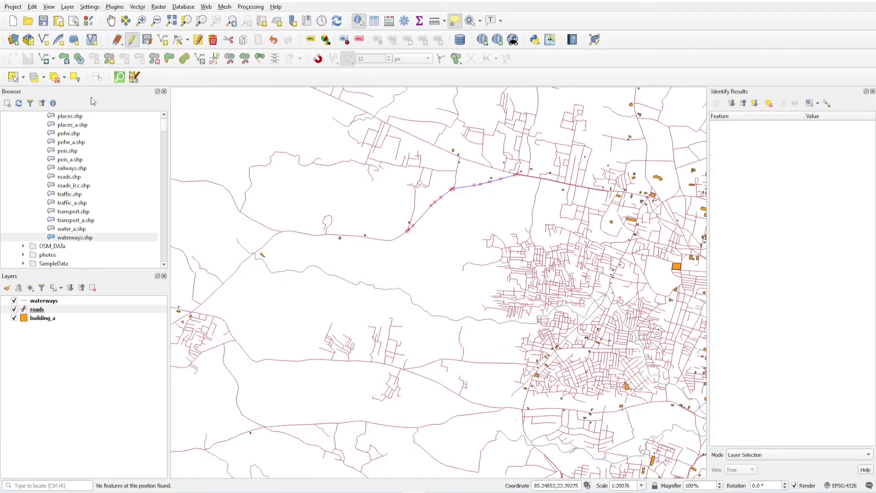
pyautogui.click(12, 77)
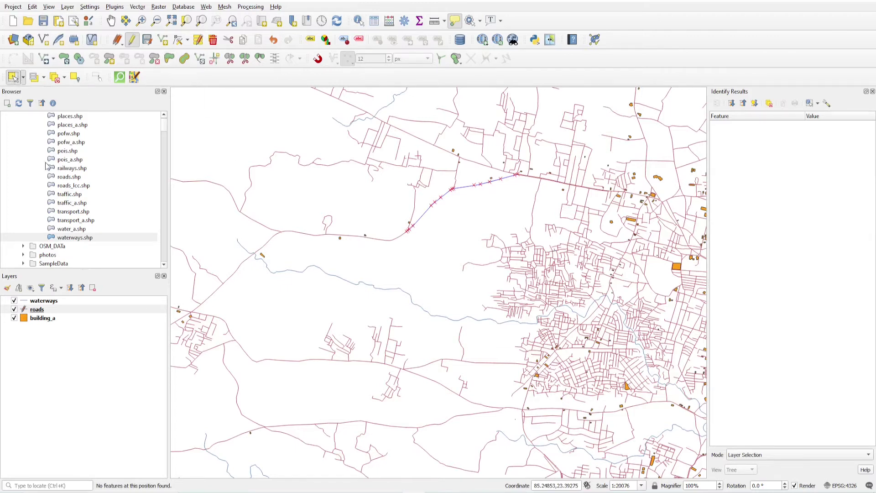
pyautogui.click(434, 223)
pyautogui.click(391, 242)
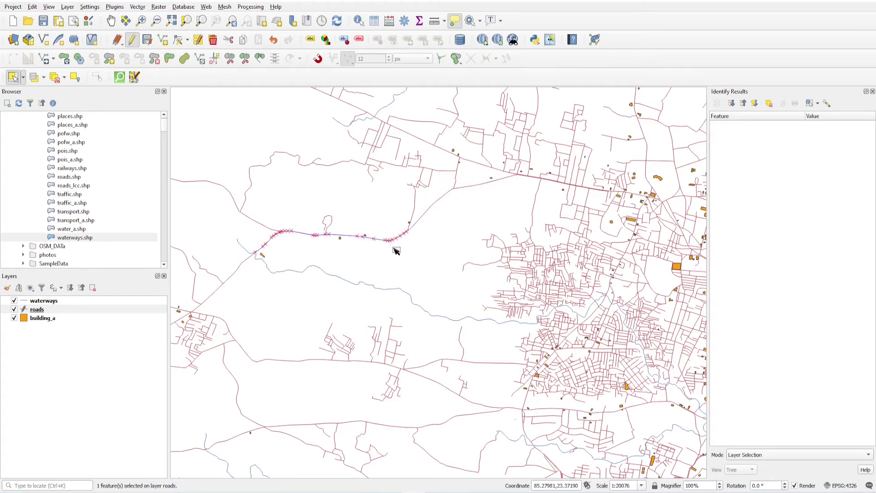
pyautogui.moveTo(239, 257); pyautogui.dragTo(248, 269)
pyautogui.scroll(-1, 346, 254)
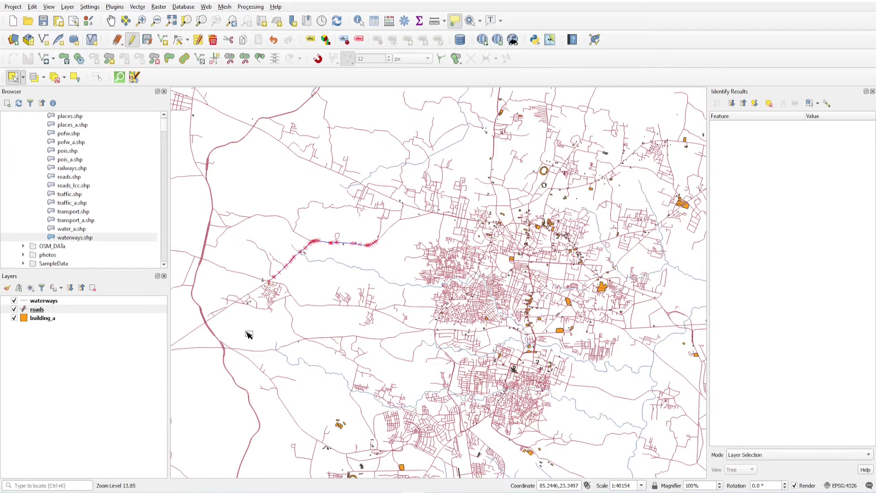
pyautogui.scroll(1, 246, 329)
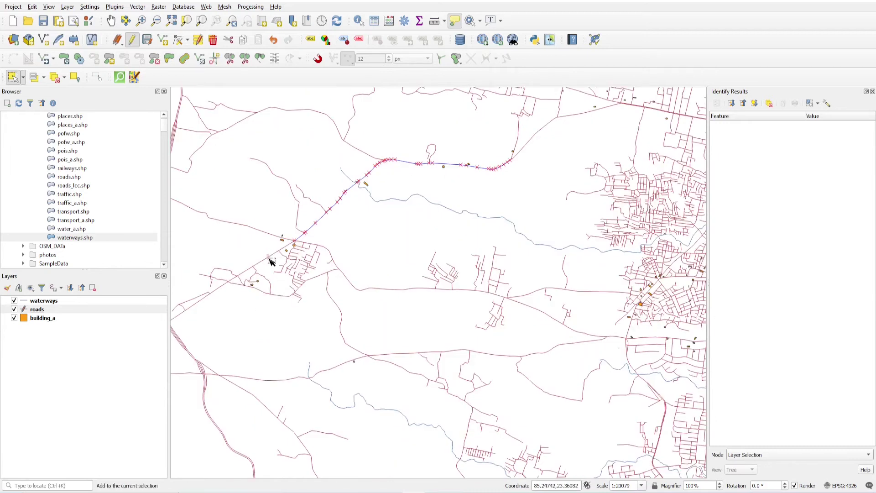
pyautogui.scroll(-1, 276, 313)
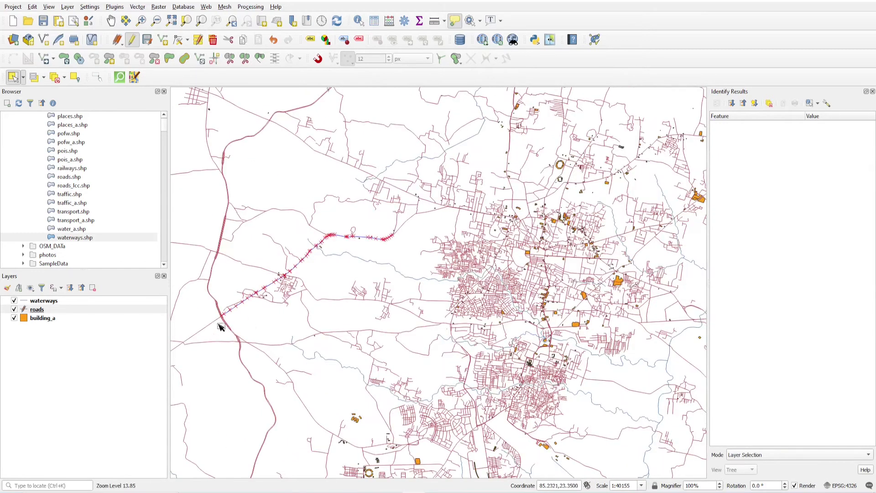
pyautogui.scroll(1, 246, 311)
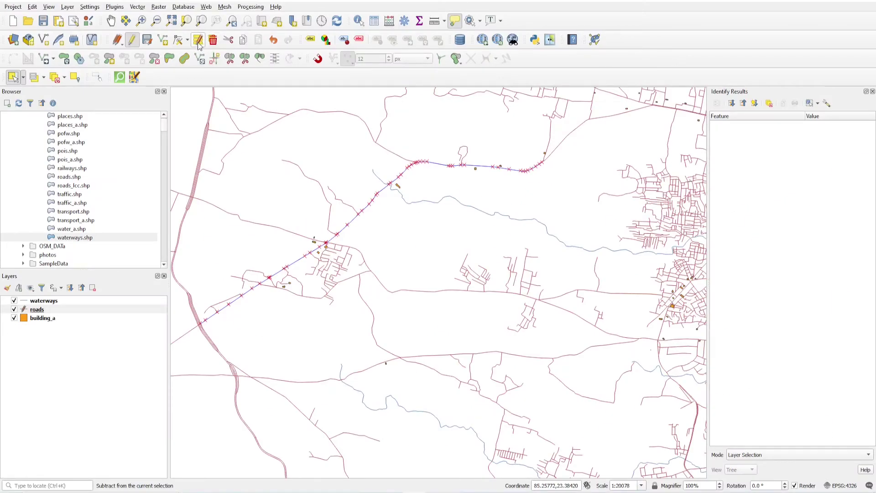
# - Set maxspeed to 80 on the selected trunk segments, then clear the selection
pyautogui.click(198, 41)
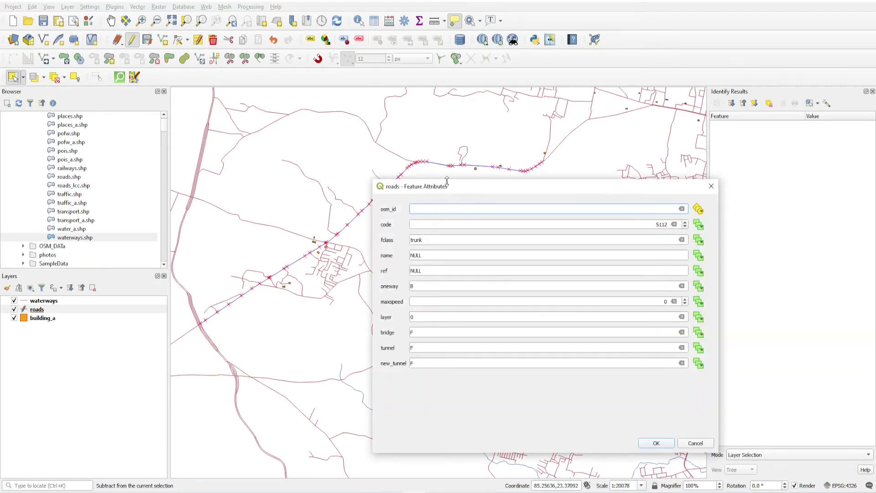
pyautogui.moveTo(451, 186); pyautogui.dragTo(421, 113)
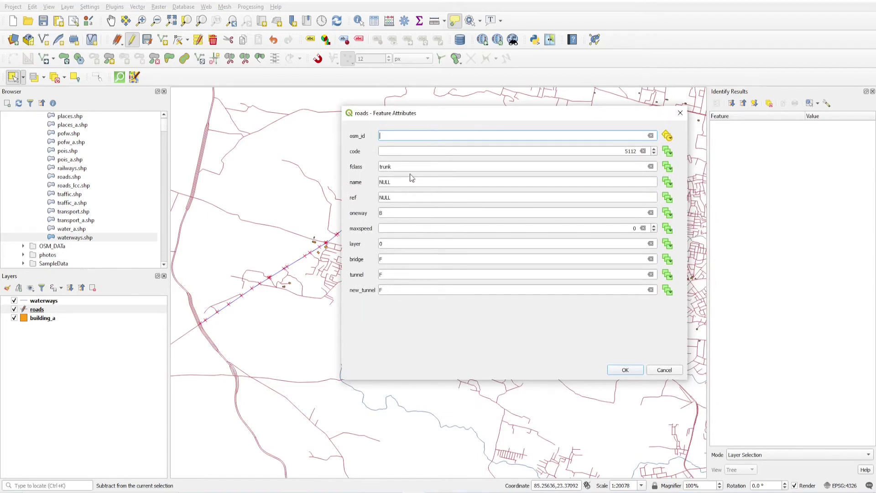
pyautogui.click(633, 229)
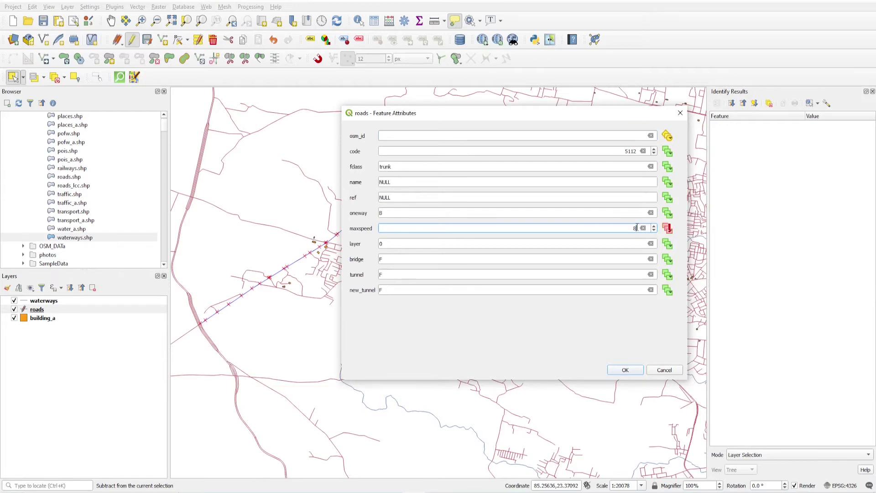
pyautogui.click(625, 370)
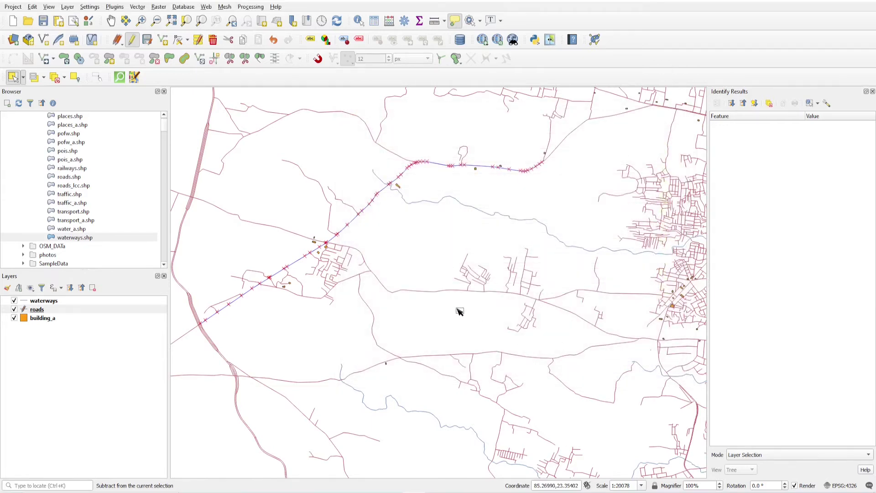
pyautogui.click(405, 244)
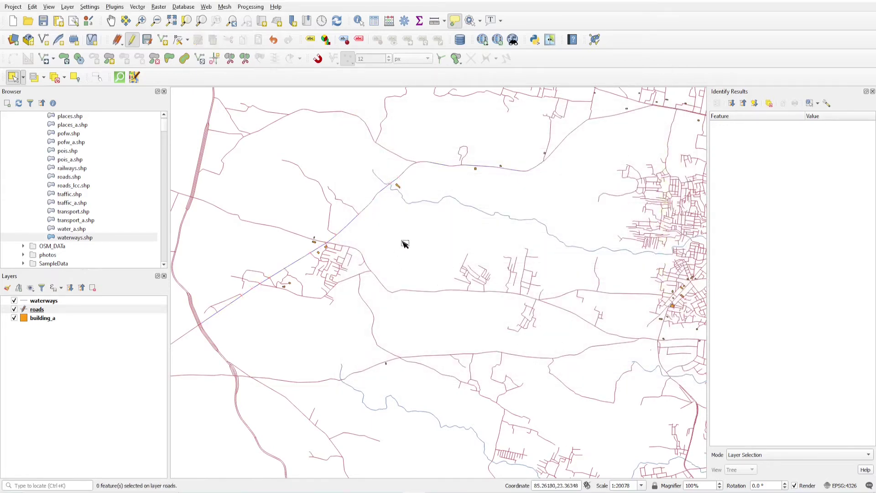
# - Identify several trunk road segments to confirm each shows maxspeed 80, then clear results
pyautogui.click(357, 22)
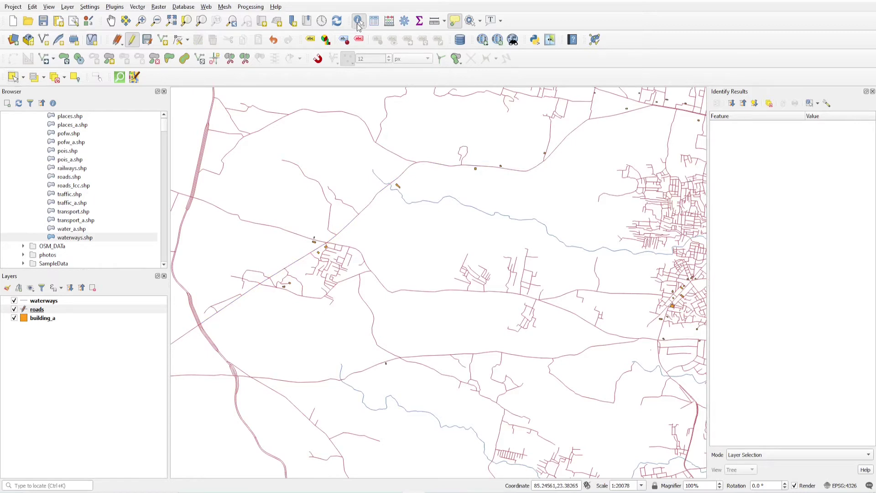
pyautogui.click(368, 207)
pyautogui.click(816, 200)
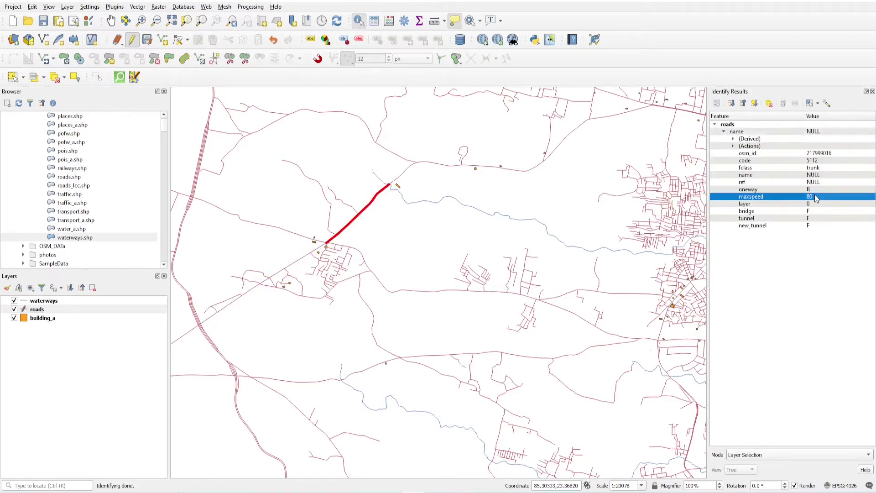
pyautogui.click(300, 258)
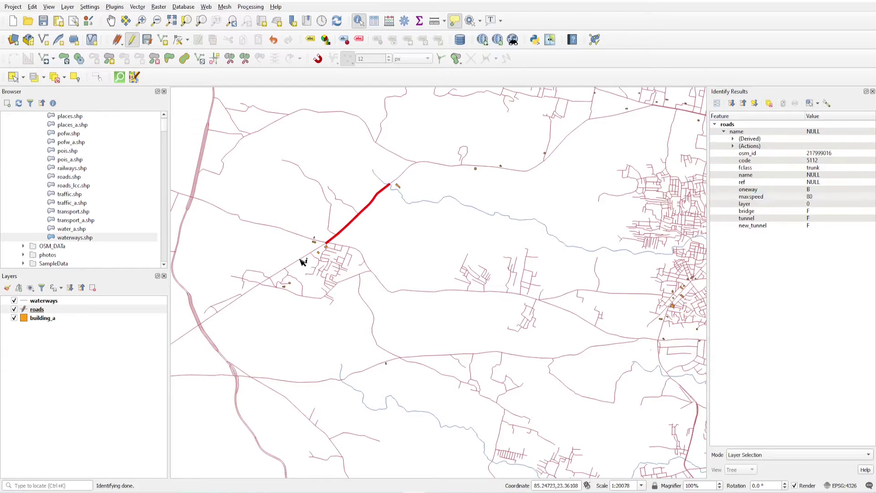
pyautogui.click(817, 197)
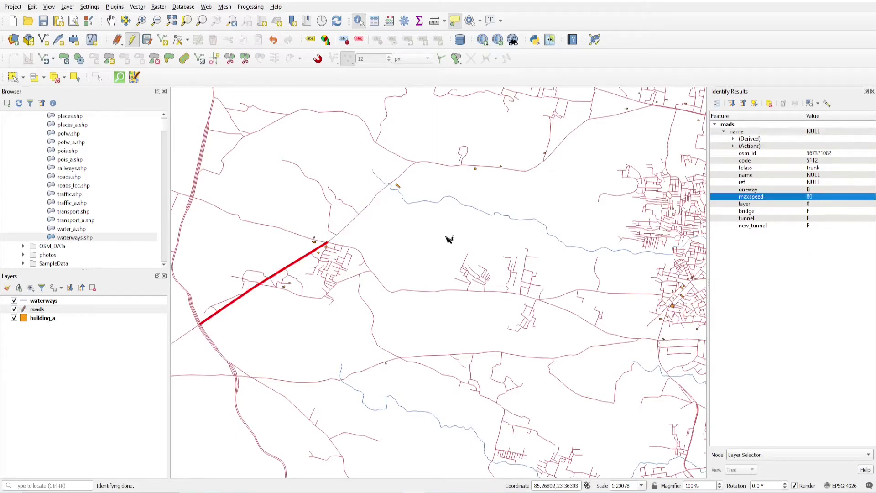
pyautogui.click(407, 177)
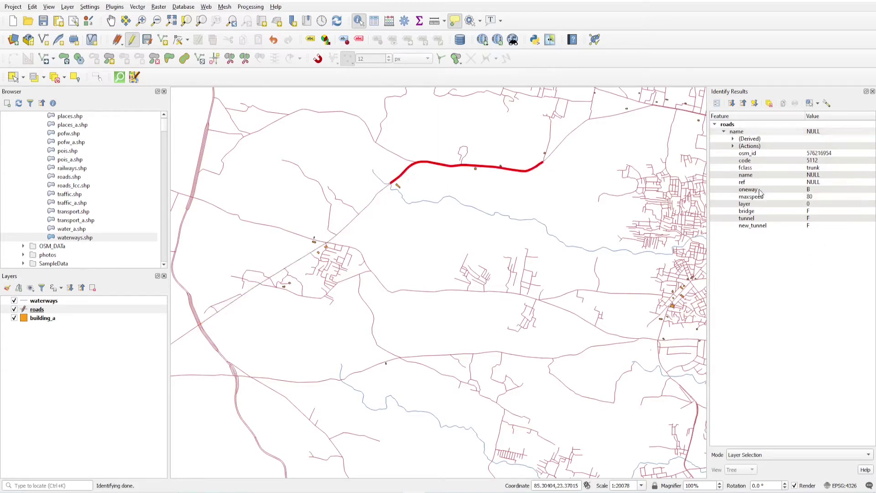
pyautogui.click(567, 143)
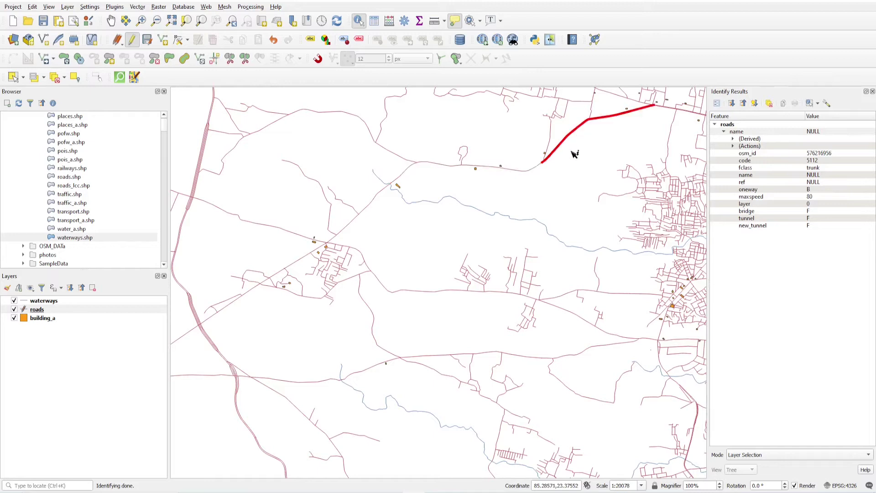
pyautogui.click(584, 172)
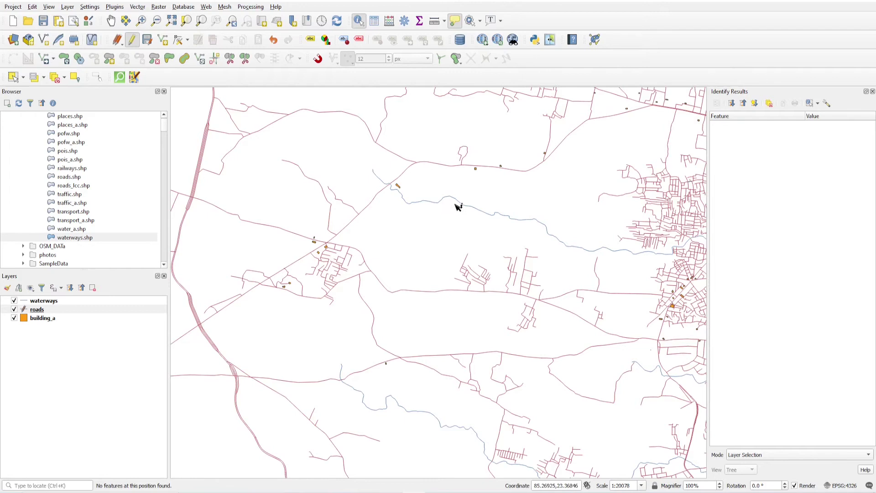
# - Select one road near the map's upper left and delete it from the roads layer
pyautogui.scroll(-1, 456, 210)
pyautogui.scroll(1, 469, 163)
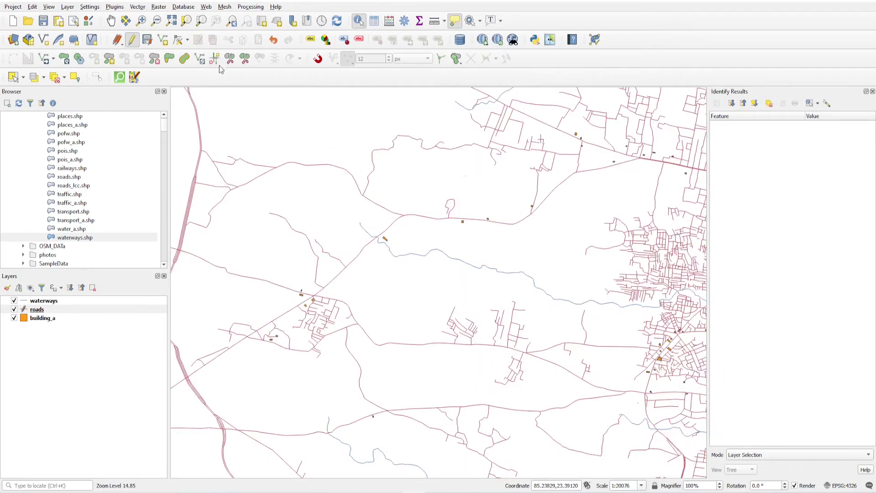
pyautogui.click(326, 211)
pyautogui.click(12, 76)
pyautogui.moveTo(303, 159); pyautogui.dragTo(316, 173)
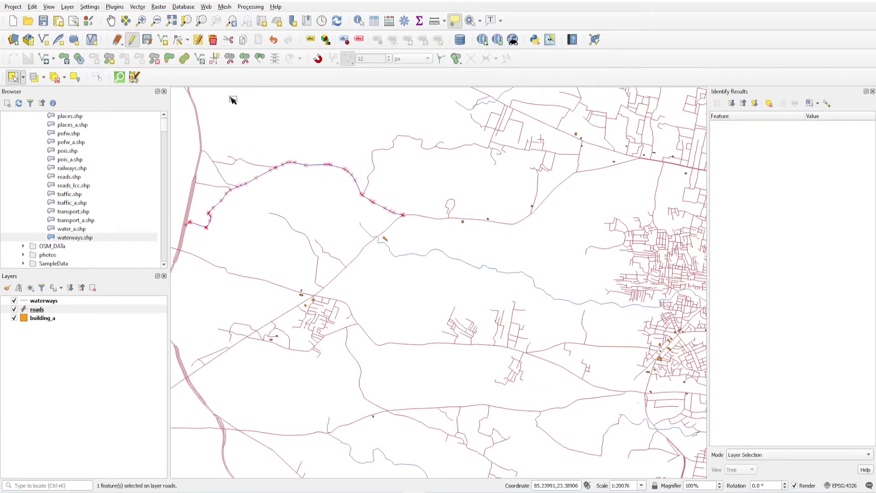
pyautogui.click(214, 42)
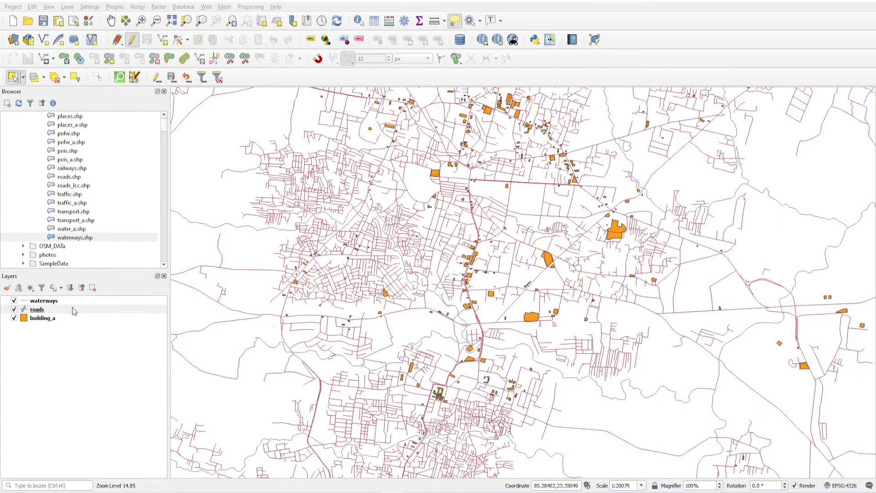
pyautogui.click(73, 309)
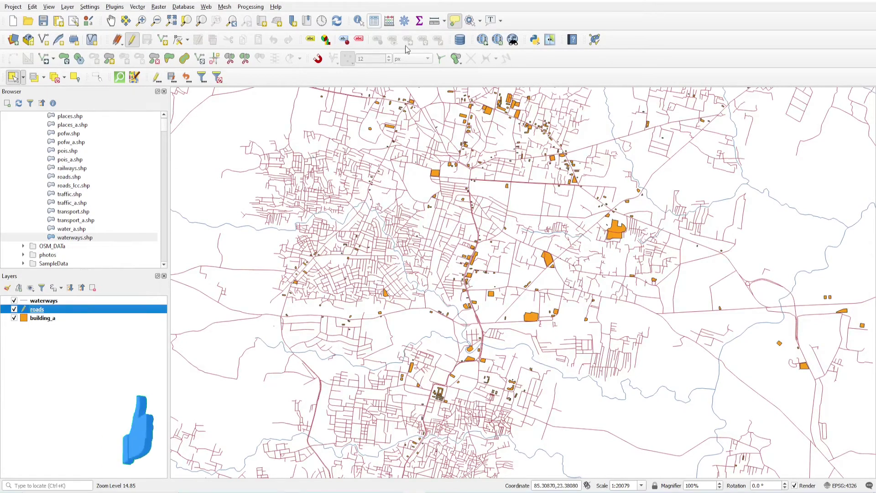
# - Open the roads attribute table and move its window down and right
pyautogui.click(374, 21)
pyautogui.moveTo(296, 124); pyautogui.dragTo(347, 191)
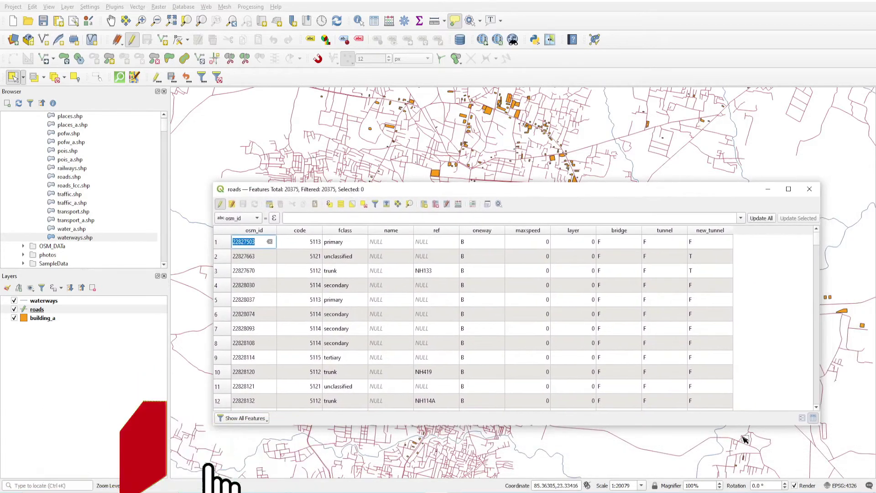
# - Switch the roads table to form view and select the AG Colony Road feature
pyautogui.click(803, 418)
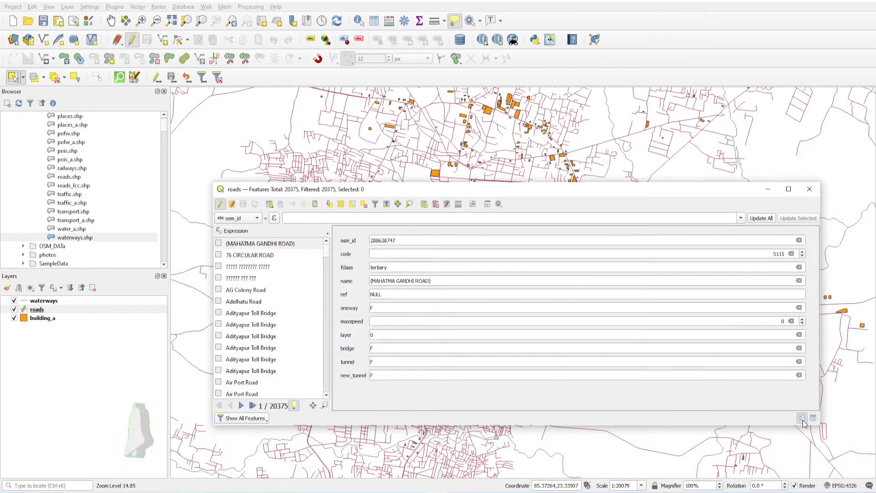
pyautogui.moveTo(213, 284); pyautogui.dragTo(314, 275)
pyautogui.click(335, 290)
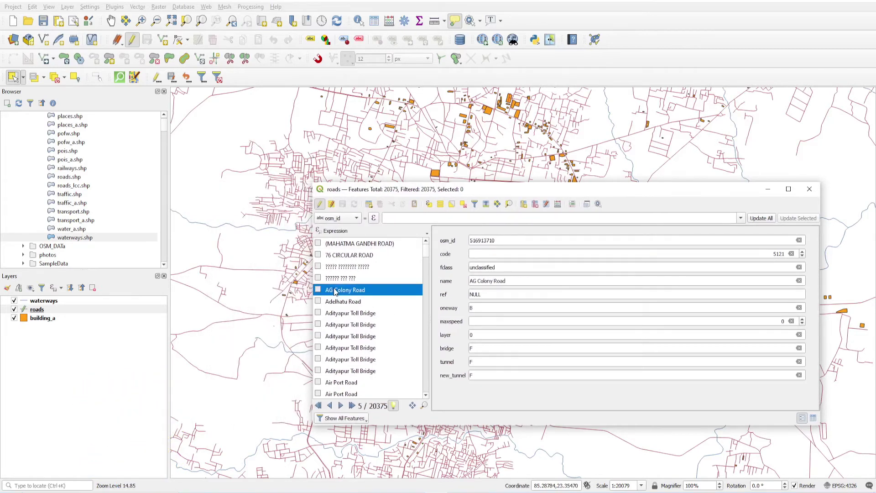
pyautogui.click(319, 291)
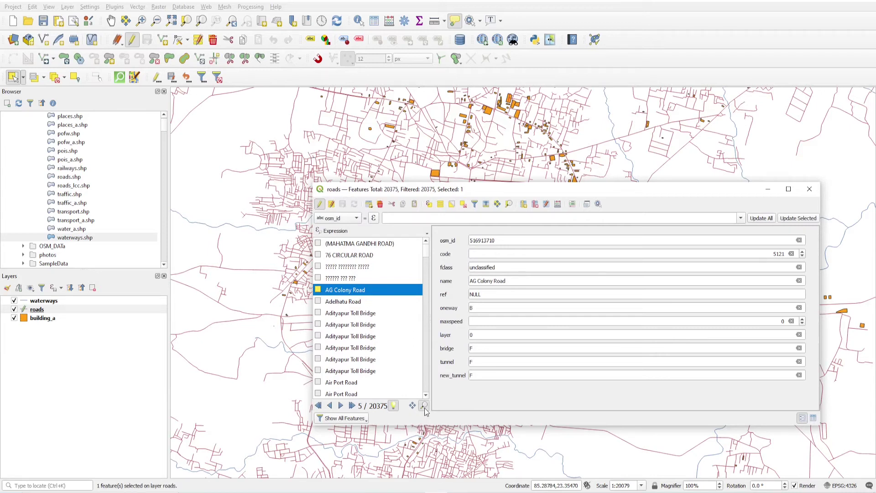
pyautogui.moveTo(415, 189); pyautogui.dragTo(432, 157)
pyautogui.scroll(4, 473, 248)
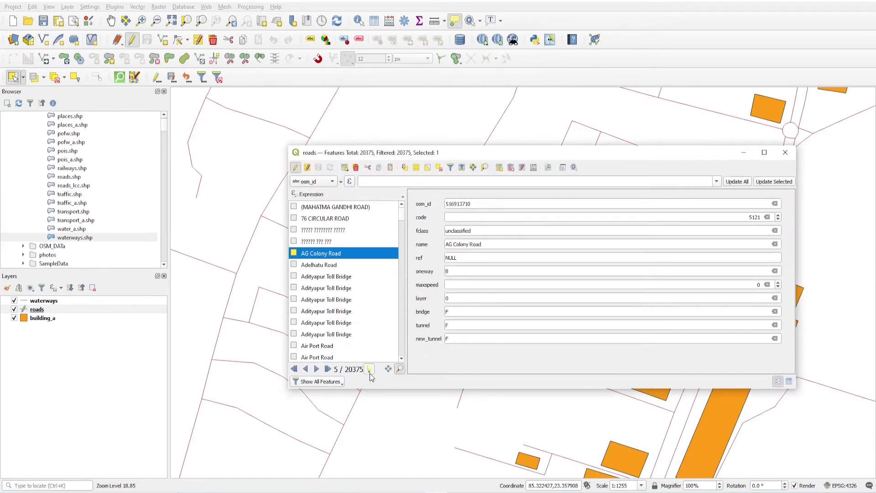
# - Browse the roads form from Adelhatu Road through the Adityapur Toll Bridge sections to feature 10
pyautogui.click(317, 369)
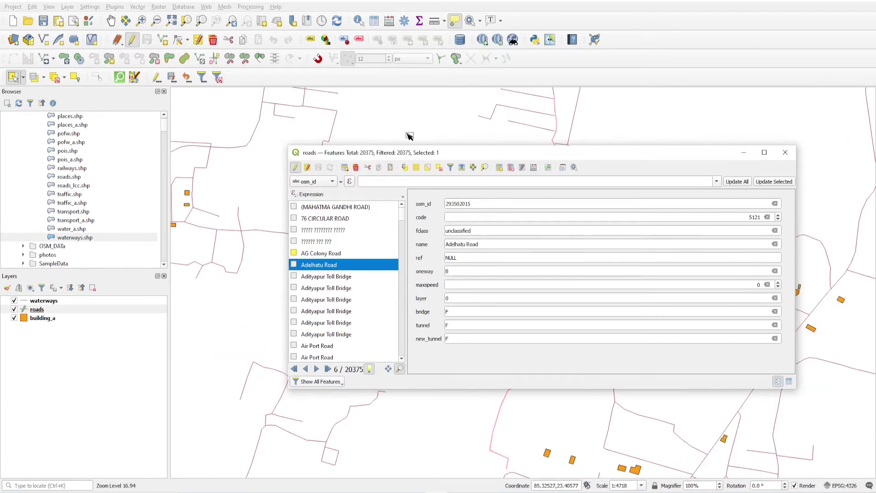
pyautogui.moveTo(420, 157); pyautogui.dragTo(764, 138)
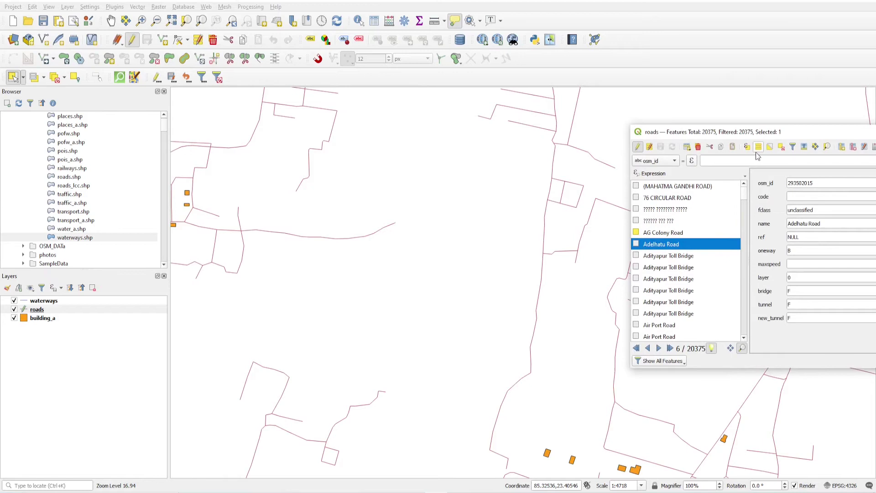
pyautogui.click(659, 349)
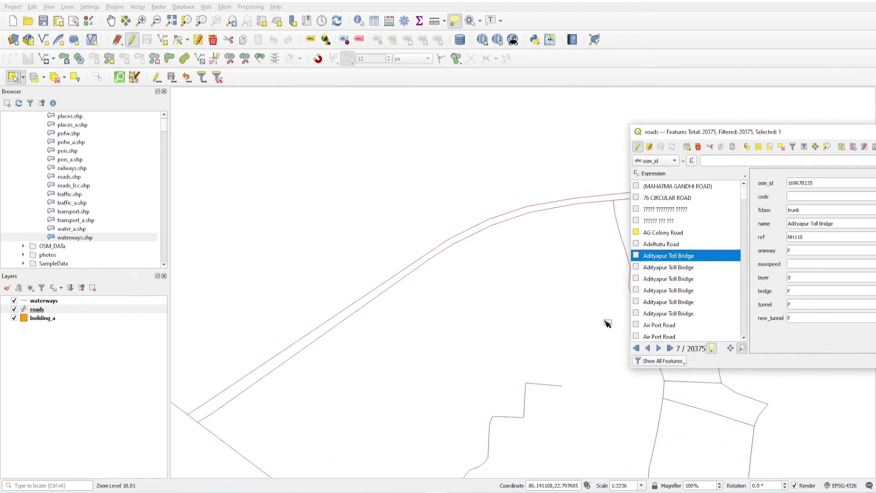
pyautogui.click(659, 348)
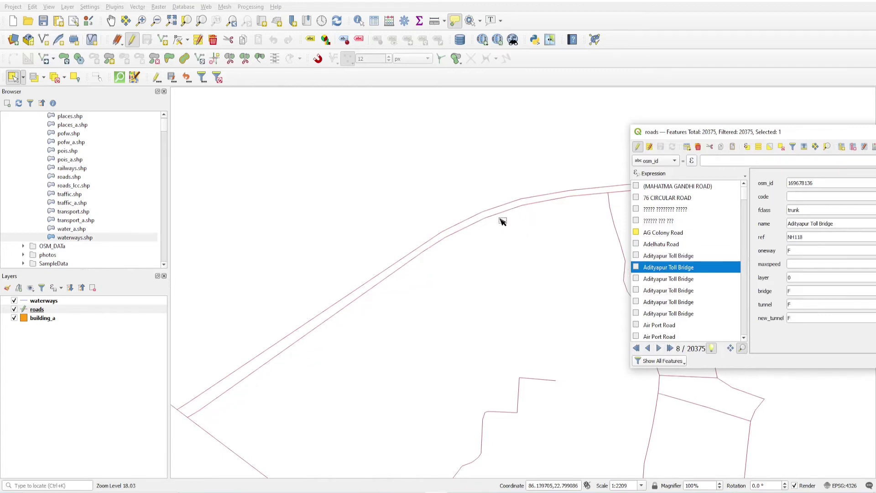
pyautogui.click(658, 348)
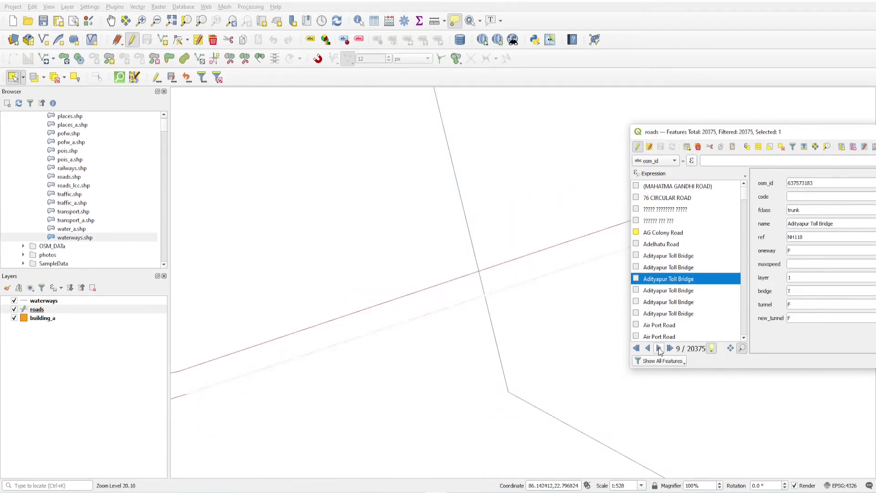
pyautogui.moveTo(796, 129); pyautogui.dragTo(695, 116)
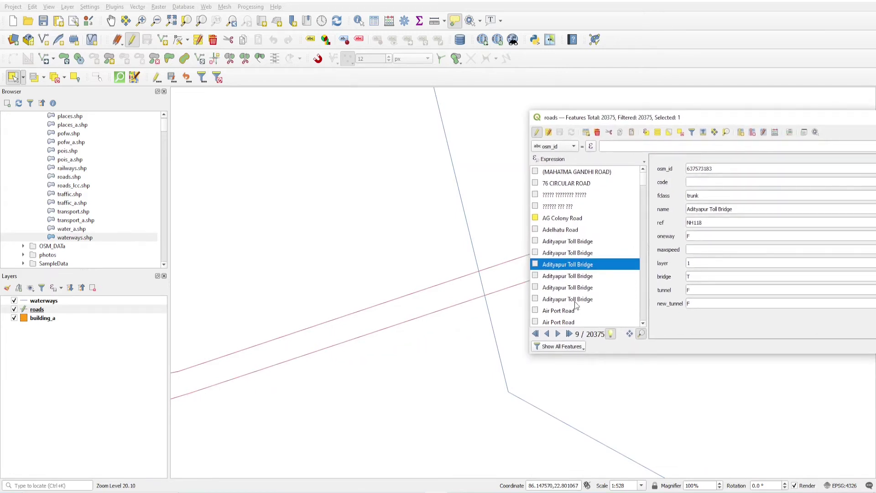
pyautogui.click(558, 335)
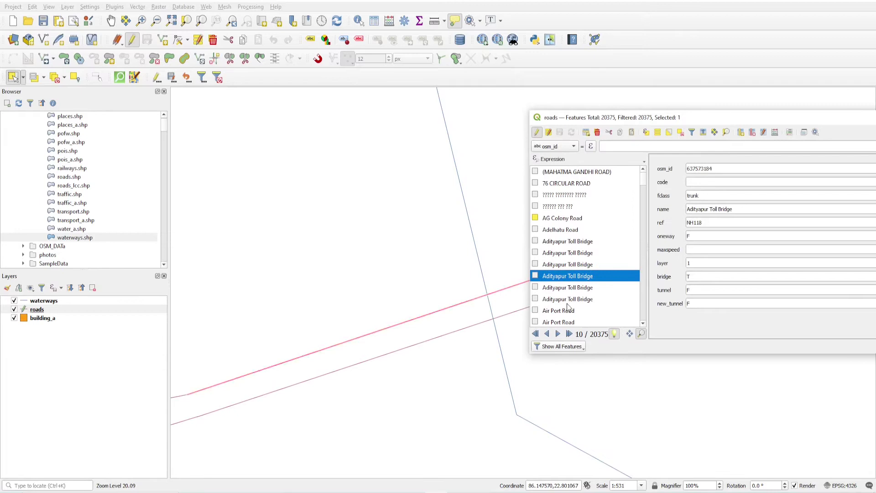
pyautogui.click(697, 248)
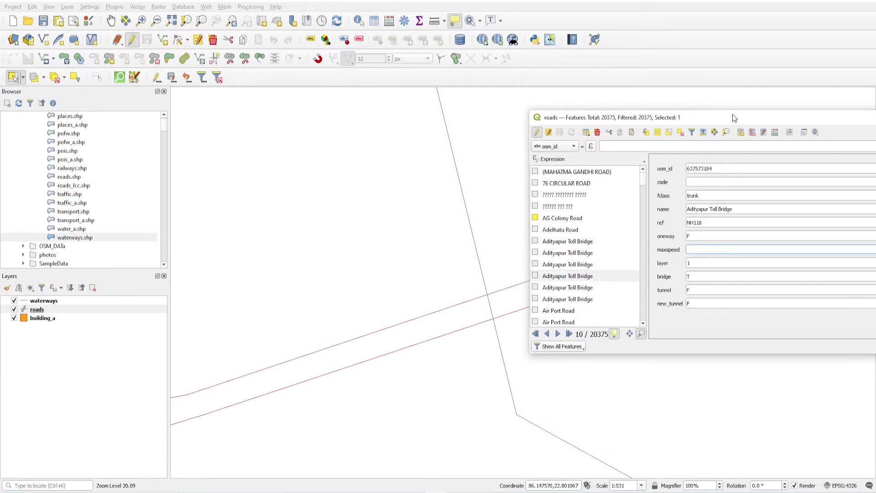
pyautogui.moveTo(701, 108); pyautogui.dragTo(499, 91)
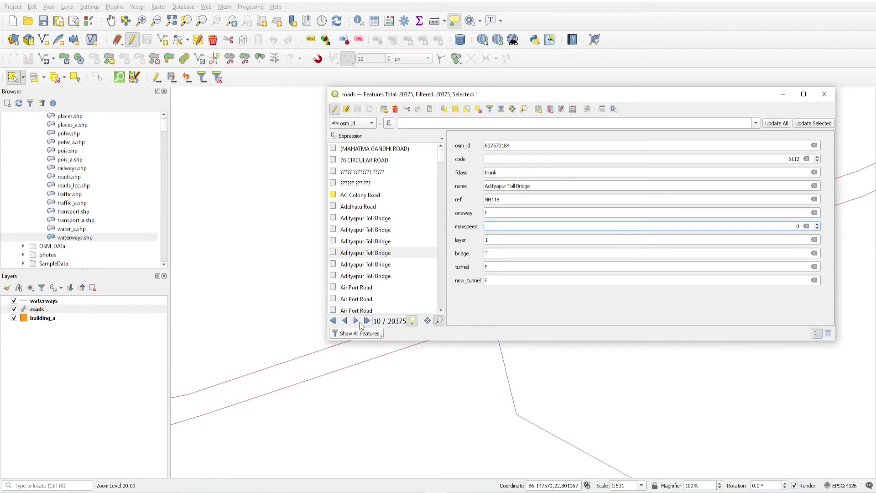
# - Step past Airport Road, Barora Basti and Chutia to GOAL CHAKKAR's record showing maxspeed 0
pyautogui.click(355, 321)
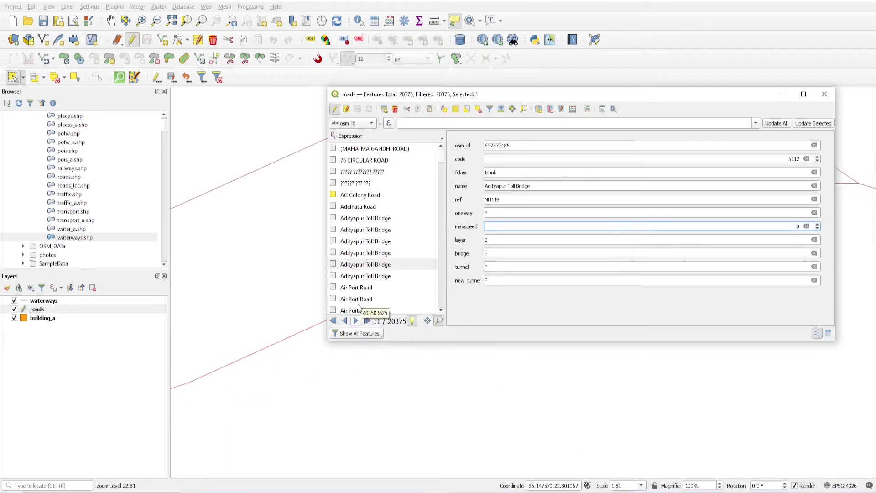
pyautogui.click(356, 321)
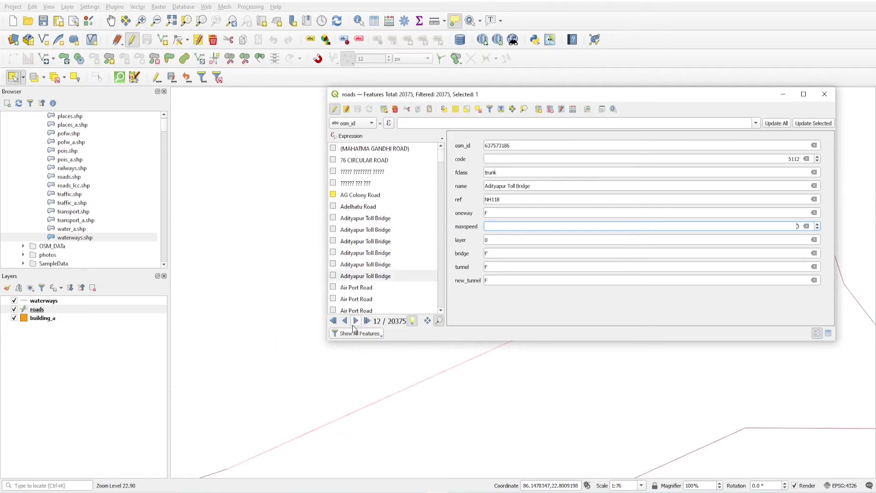
pyautogui.click(356, 321)
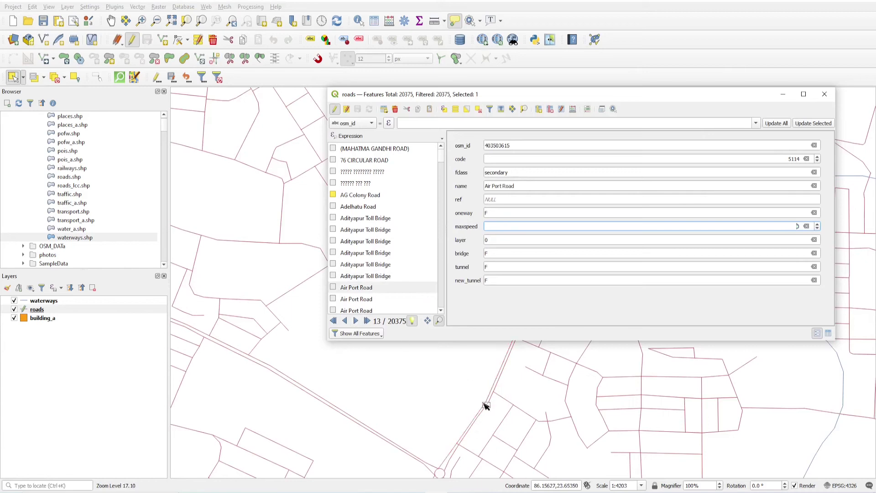
pyautogui.click(356, 321)
pyautogui.click(356, 321)
pyautogui.click(356, 321)
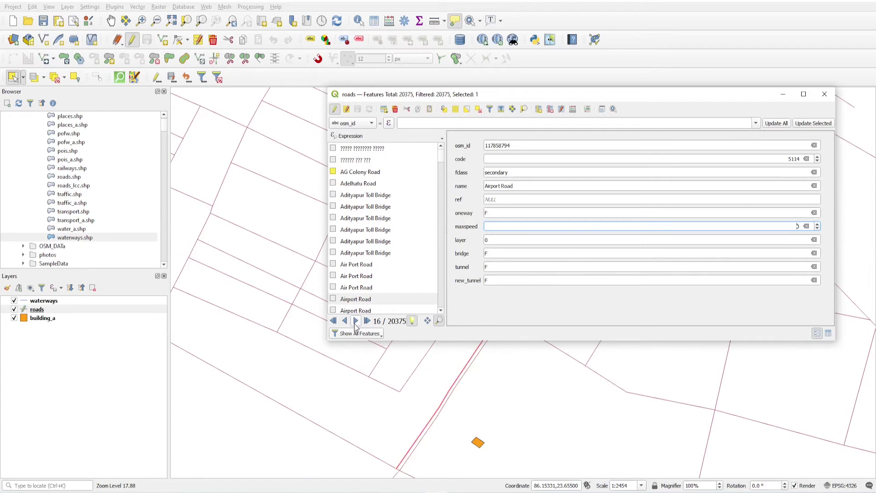
pyautogui.click(356, 321)
pyautogui.click(356, 321)
pyautogui.click(356, 321)
pyautogui.click(356, 321)
pyautogui.scroll(-9, 377, 270)
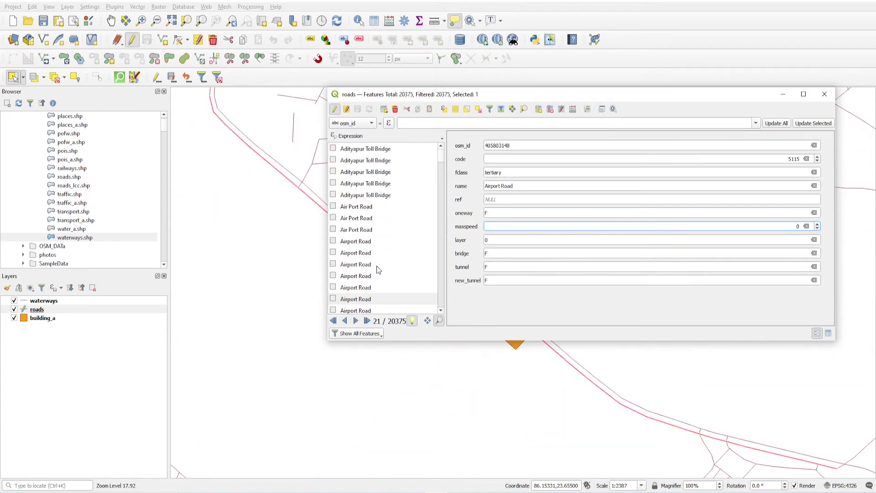
pyautogui.click(361, 276)
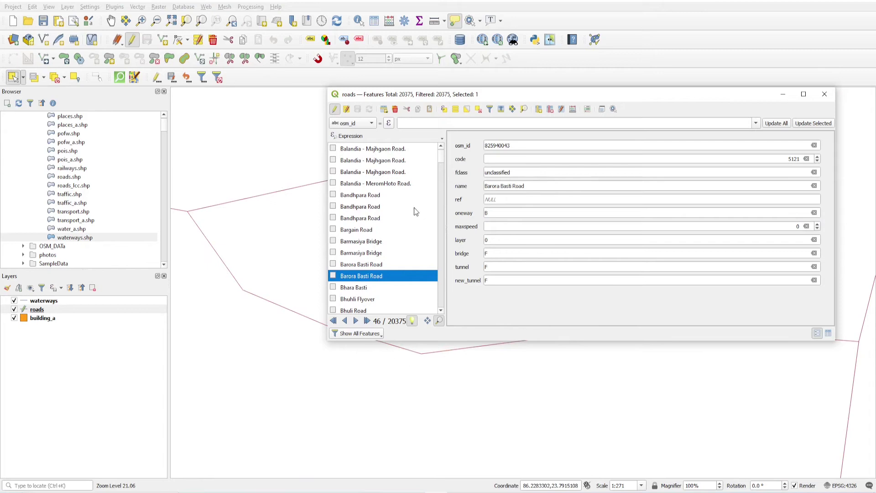
pyautogui.scroll(-12, 360, 270)
pyautogui.click(356, 268)
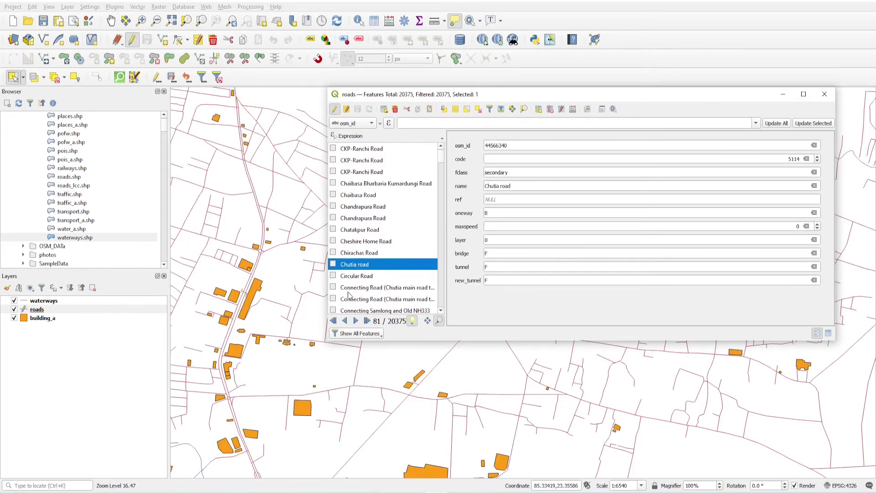
pyautogui.scroll(-10, 370, 275)
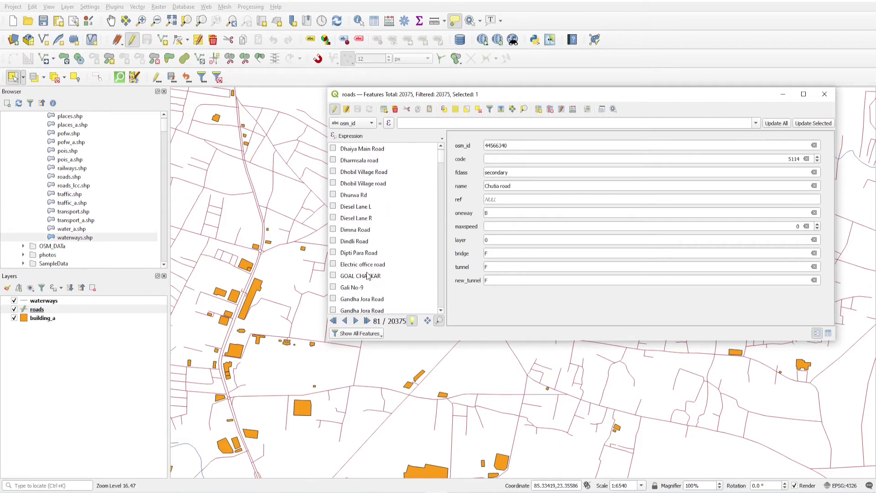
pyautogui.click(368, 275)
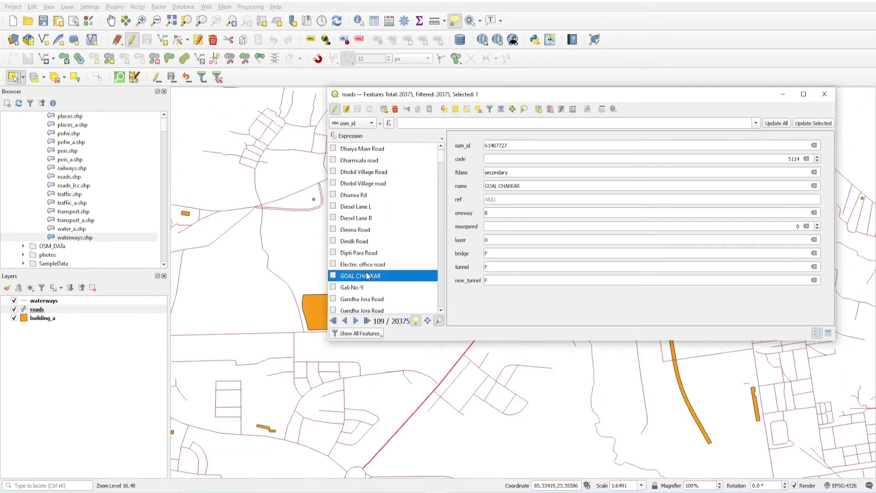
pyautogui.click(502, 227)
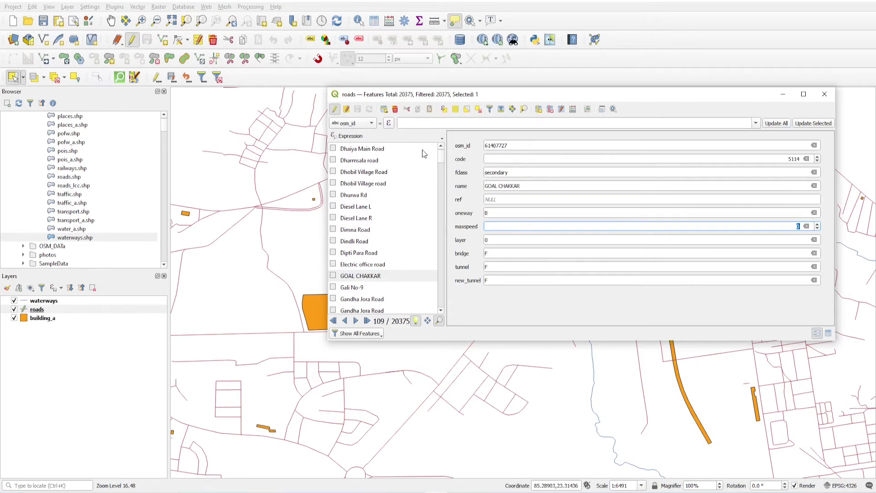
# - Close the attribute table and recentre the map on the town
pyautogui.click(825, 95)
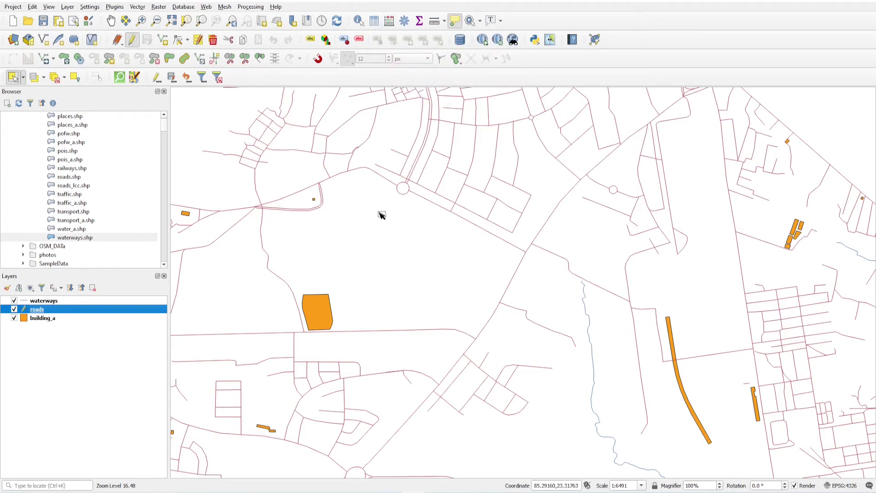
pyautogui.scroll(-1, 406, 216)
pyautogui.scroll(-1, 408, 217)
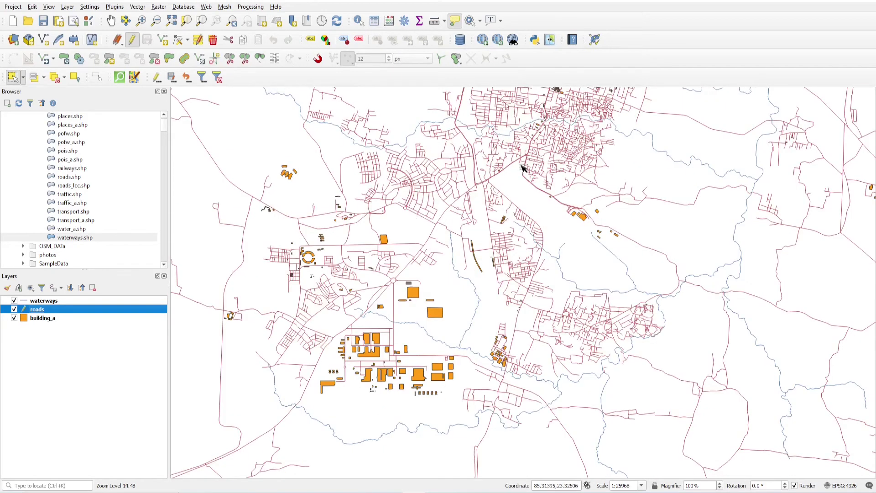
pyautogui.scroll(-2, 530, 178)
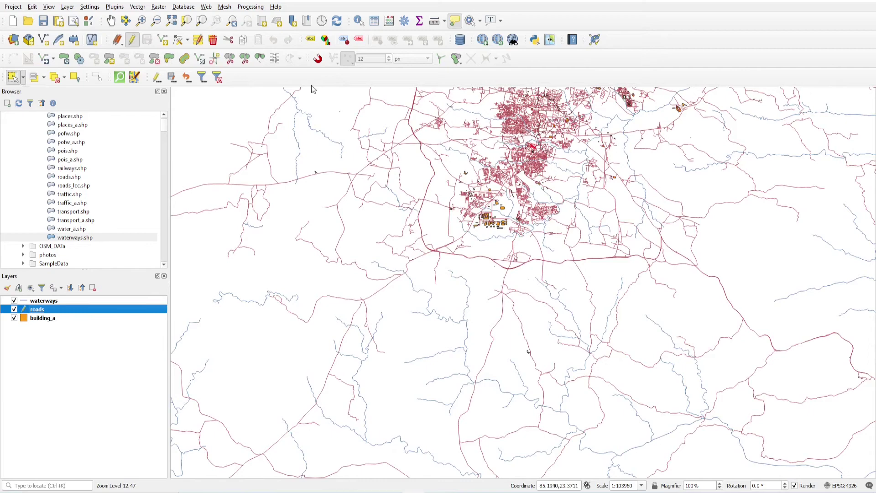
pyautogui.click(111, 22)
pyautogui.moveTo(531, 187); pyautogui.dragTo(404, 337)
pyautogui.scroll(3, 405, 336)
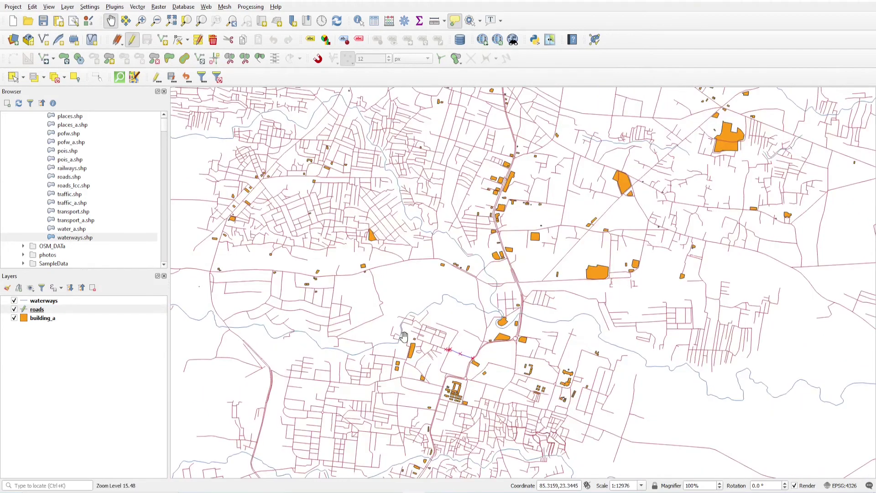
pyautogui.moveTo(466, 301); pyautogui.dragTo(521, 285)
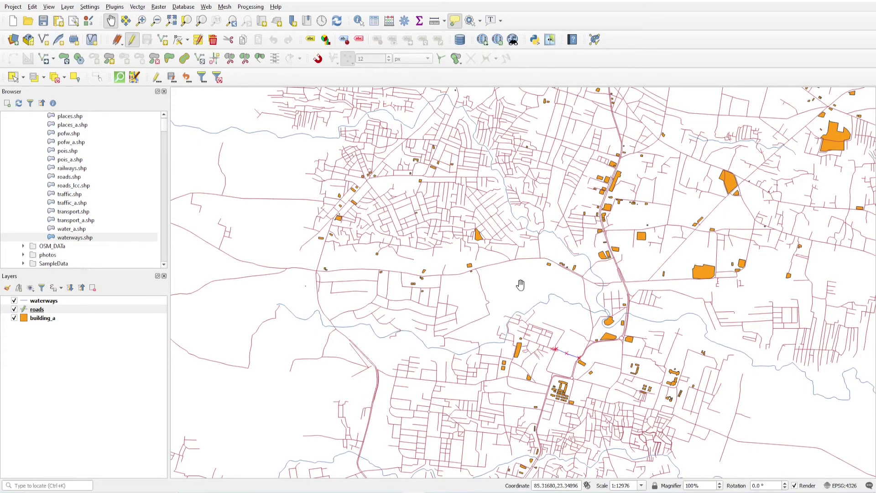
pyautogui.scroll(-2, 521, 285)
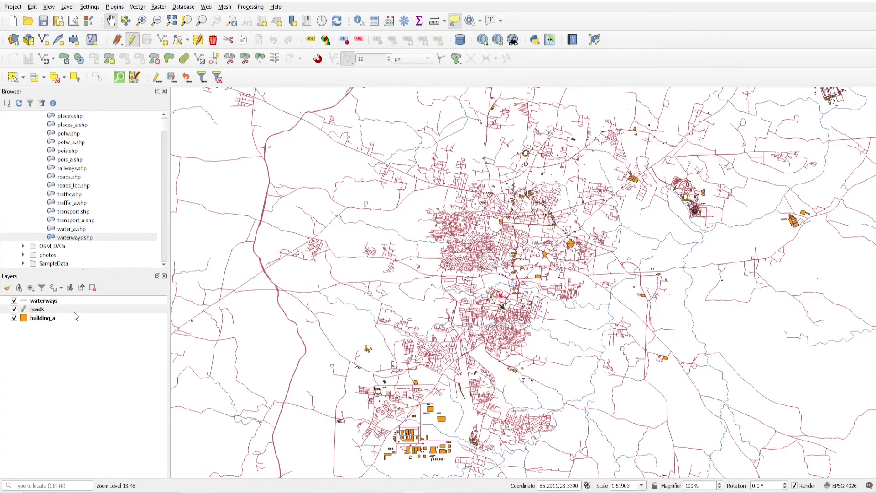
# - Take the roads layer out of editing mode
pyautogui.rightClick(28, 314)
pyautogui.press('Escape')
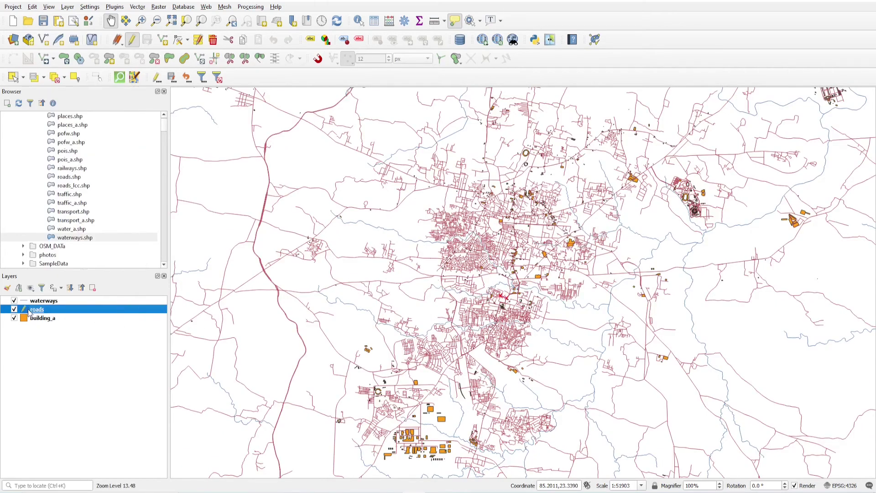
pyautogui.click(136, 43)
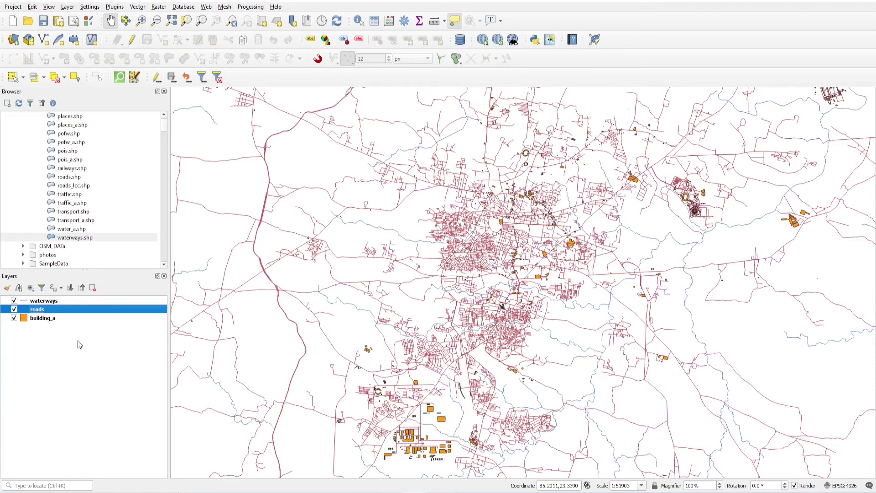
# - Search the locator for 'selec' to find the Select by attribute algorithm
pyautogui.rightClick(64, 310)
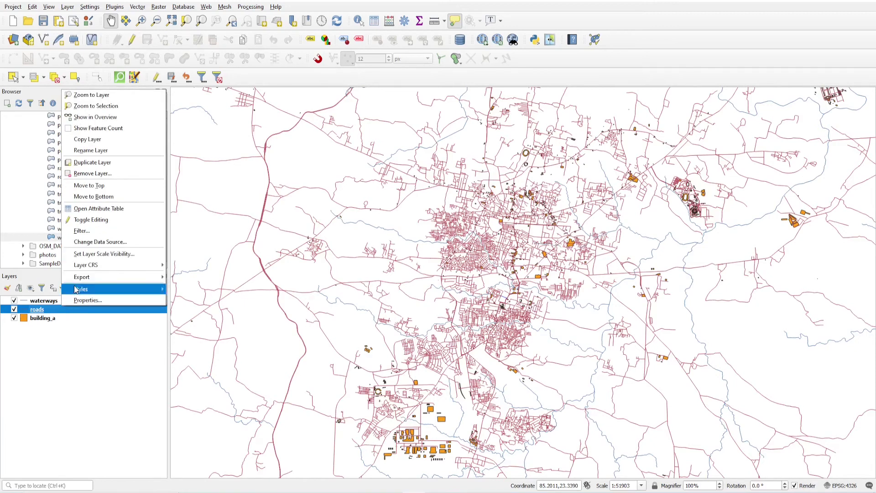
pyautogui.click(55, 486)
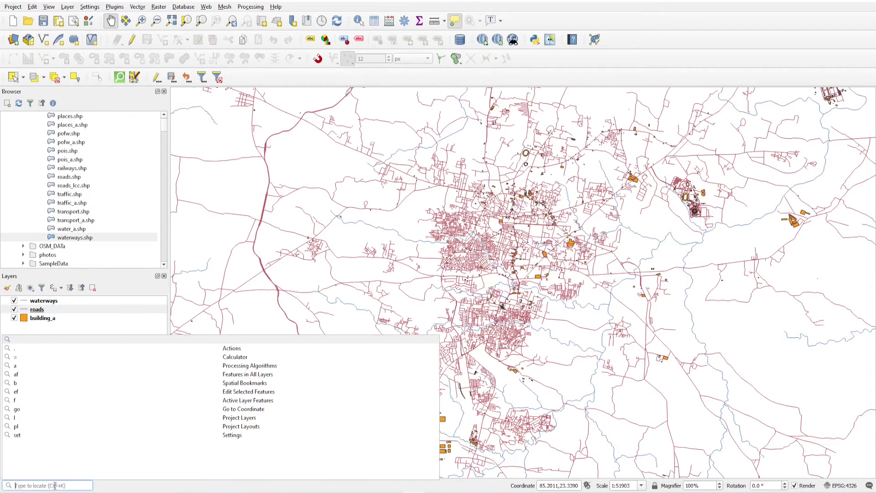
pyautogui.write('select')
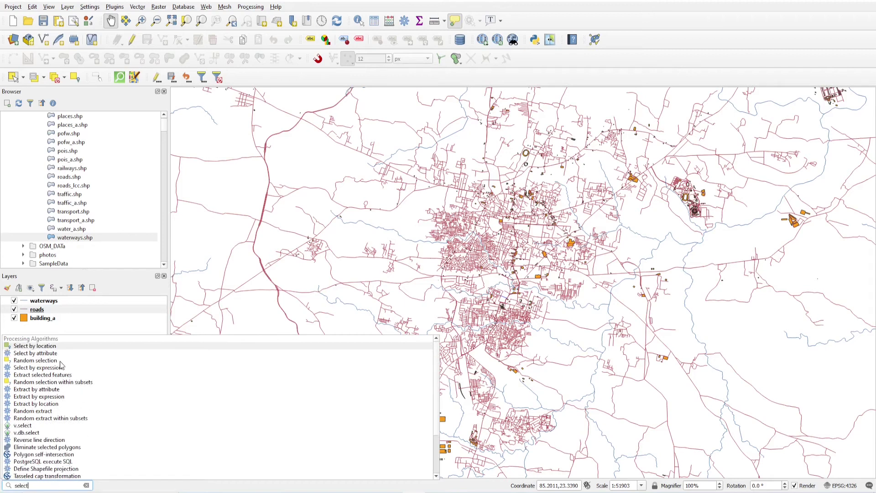
# - Use Select by Attribute with fclass = 'trunk' to select 1047 roads, then close the dialog
pyautogui.click(54, 354)
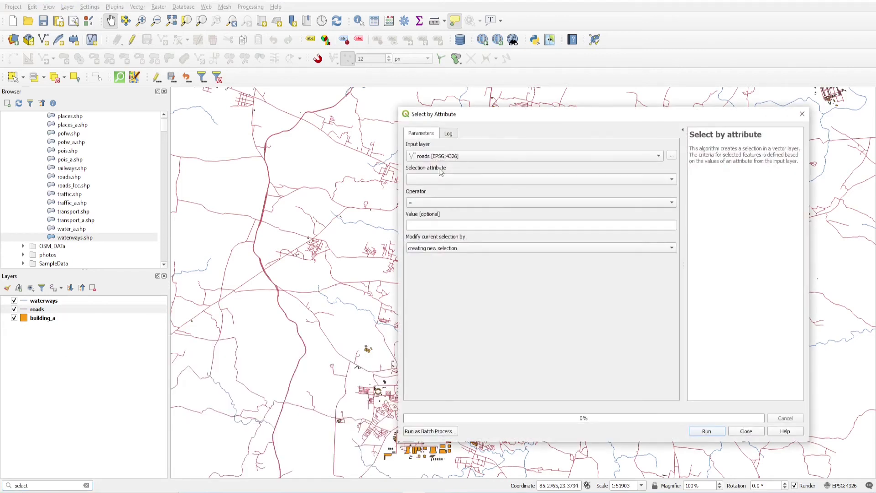
pyautogui.moveTo(496, 121); pyautogui.dragTo(452, 109)
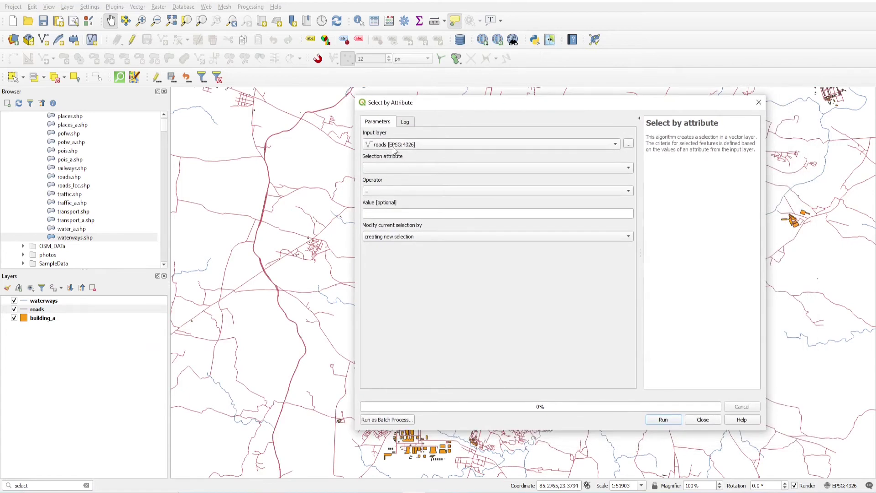
pyautogui.click(404, 168)
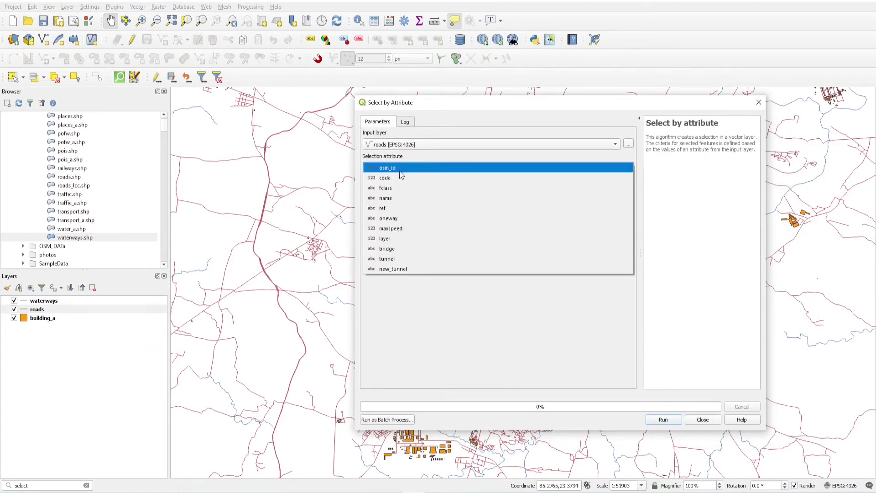
pyautogui.click(391, 189)
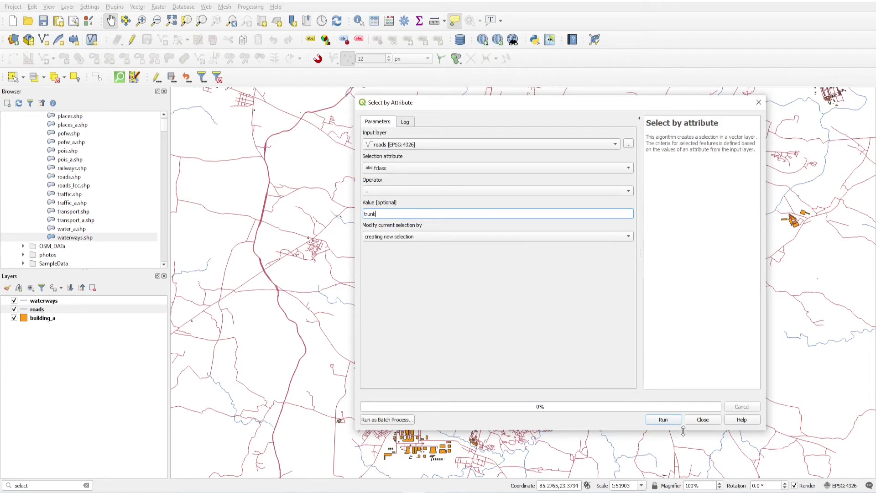
pyautogui.click(663, 419)
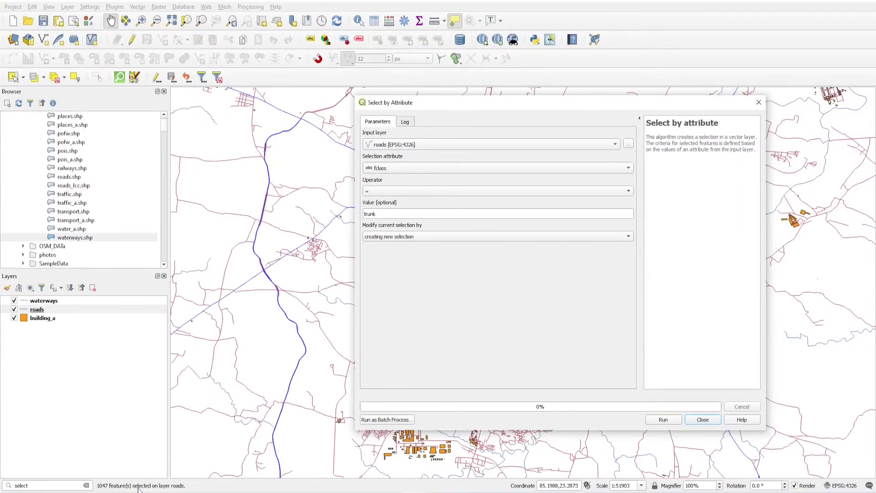
pyautogui.click(702, 420)
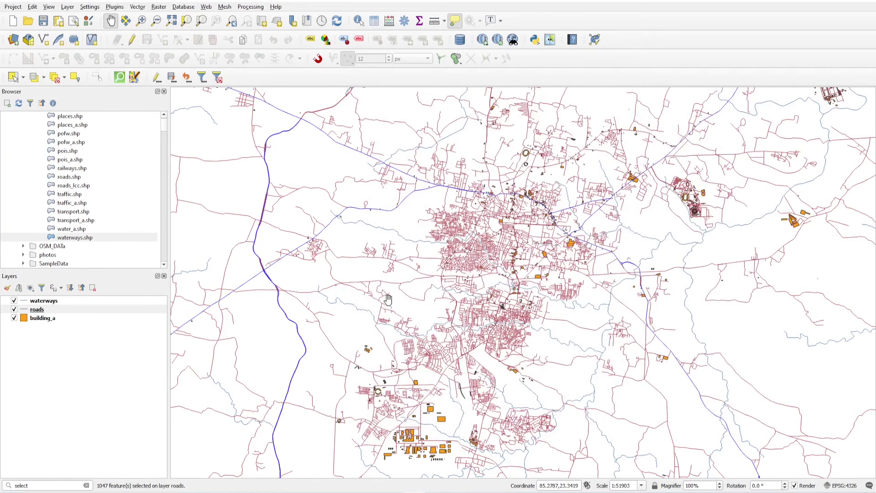
# - Frame the region's road network, make roads the active layer and toggle editing on
pyautogui.scroll(-4, 498, 251)
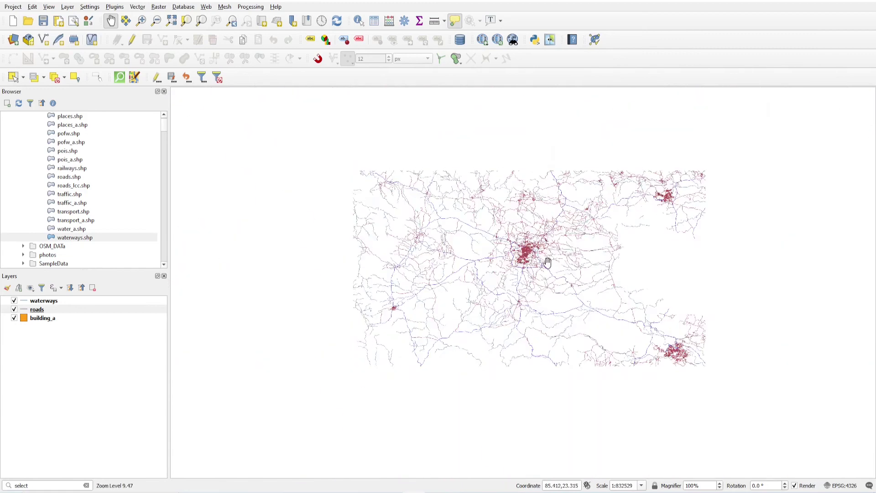
pyautogui.moveTo(511, 189); pyautogui.dragTo(520, 342)
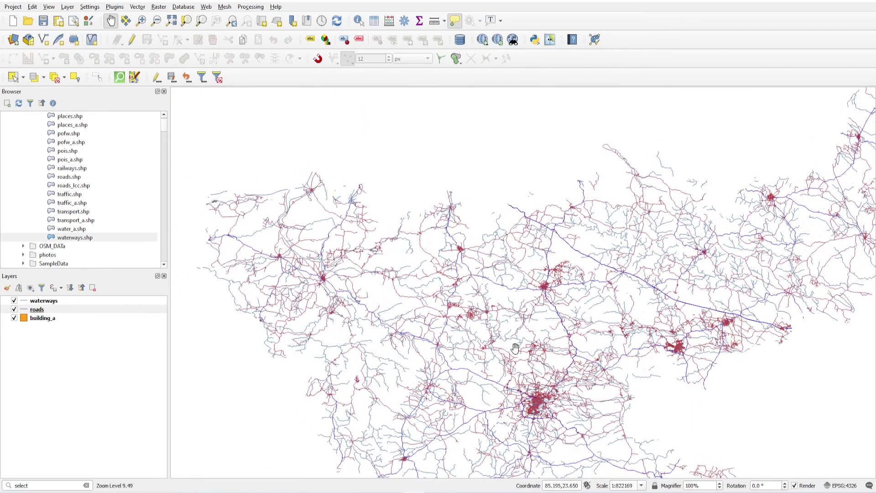
pyautogui.scroll(2, 515, 348)
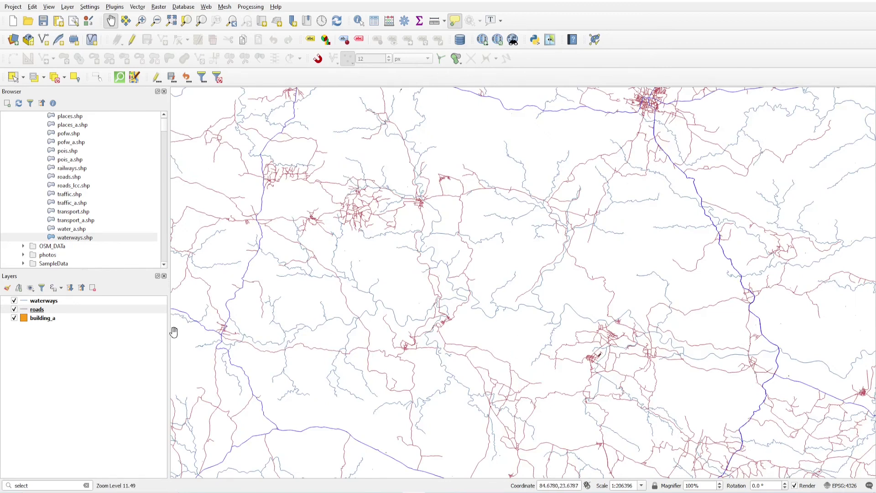
pyautogui.click(37, 309)
pyautogui.click(132, 41)
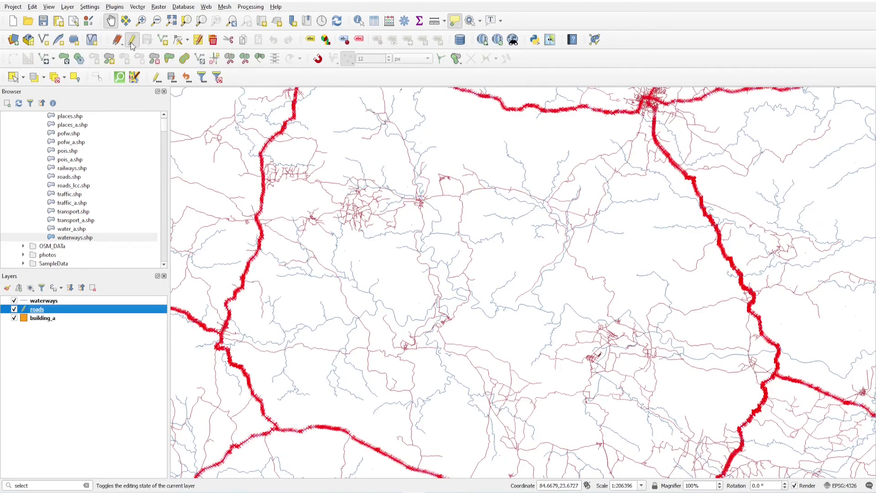
pyautogui.scroll(-2, 574, 236)
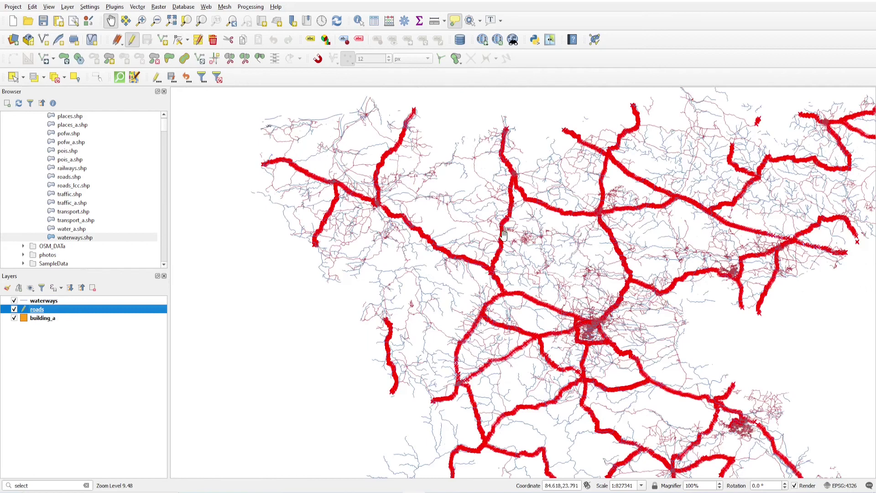
pyautogui.click(198, 41)
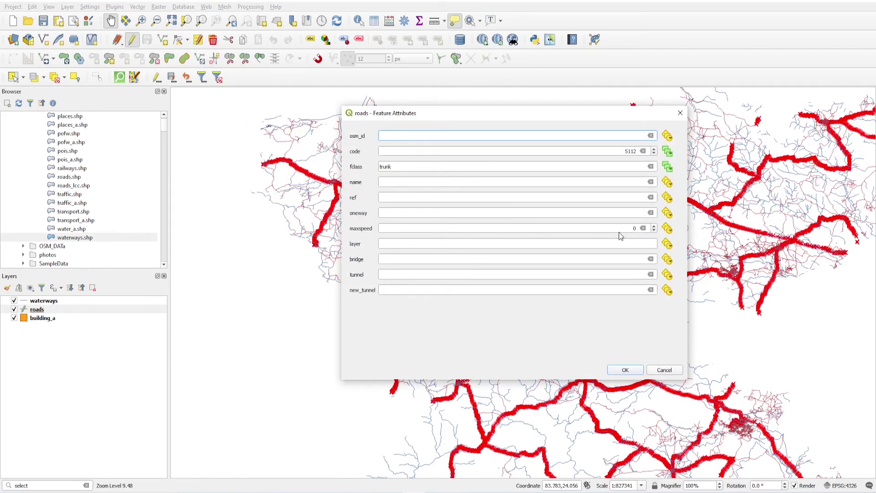
pyautogui.click(637, 228)
pyautogui.click(680, 113)
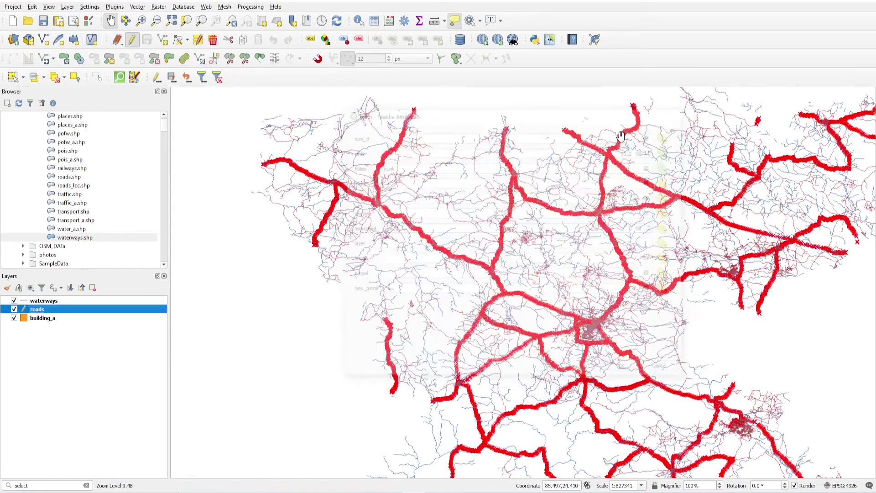
# - Open the roads attribute table and switch it to Table View
pyautogui.click(373, 26)
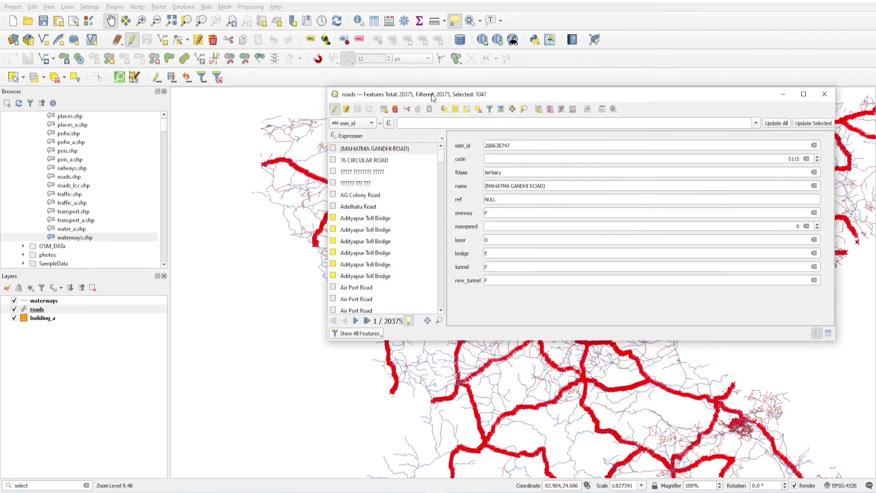
pyautogui.moveTo(431, 95); pyautogui.dragTo(337, 84)
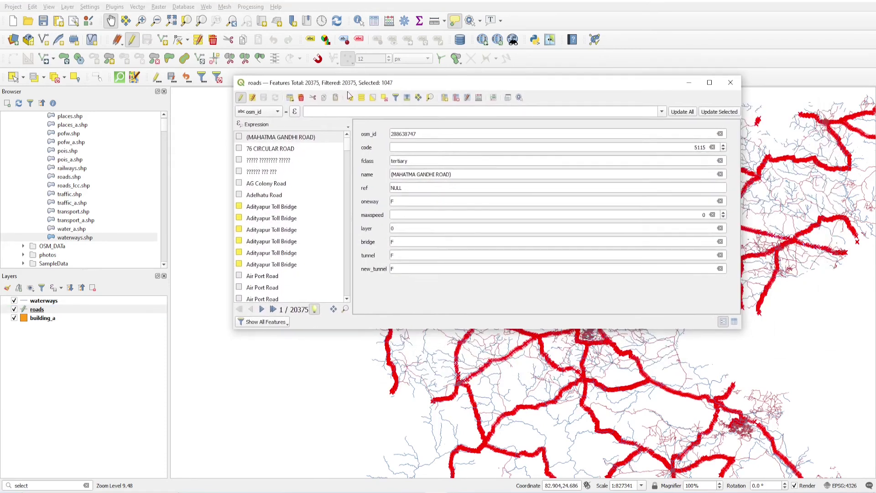
pyautogui.click(734, 322)
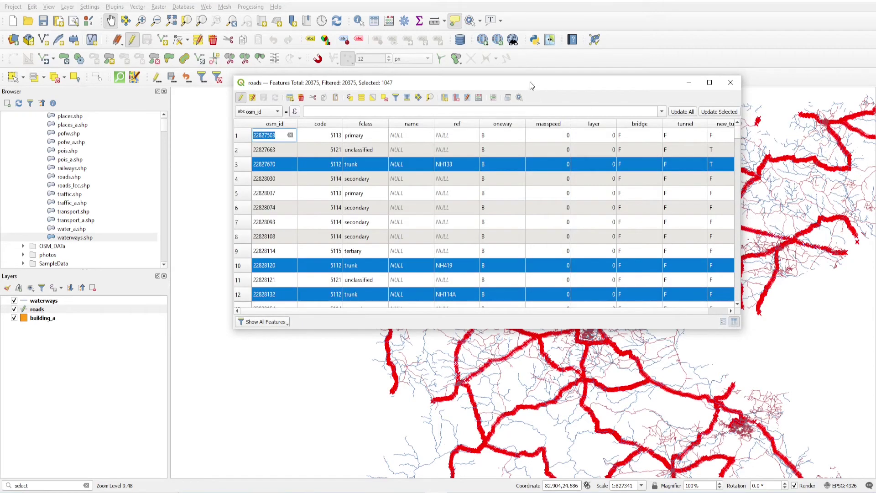
pyautogui.moveTo(530, 81); pyautogui.dragTo(490, 70)
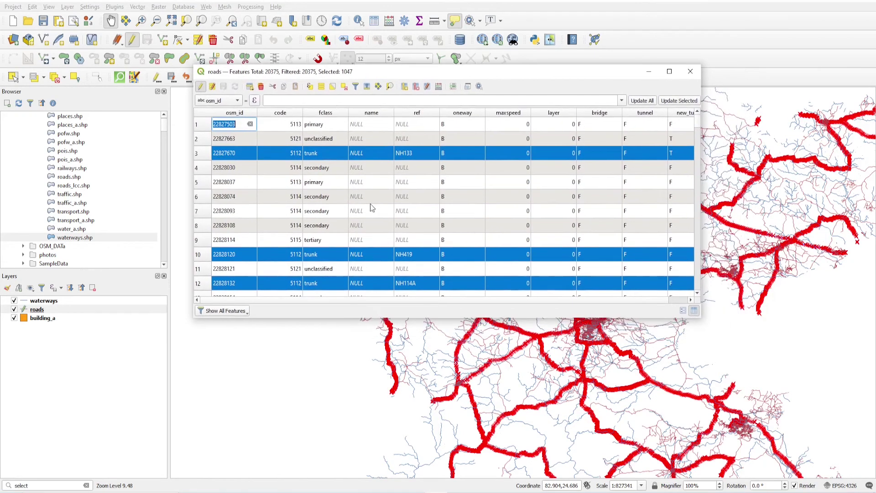
# - Filter the table to Show Selected Features, listing only the 1047 trunk roads
pyautogui.click(232, 312)
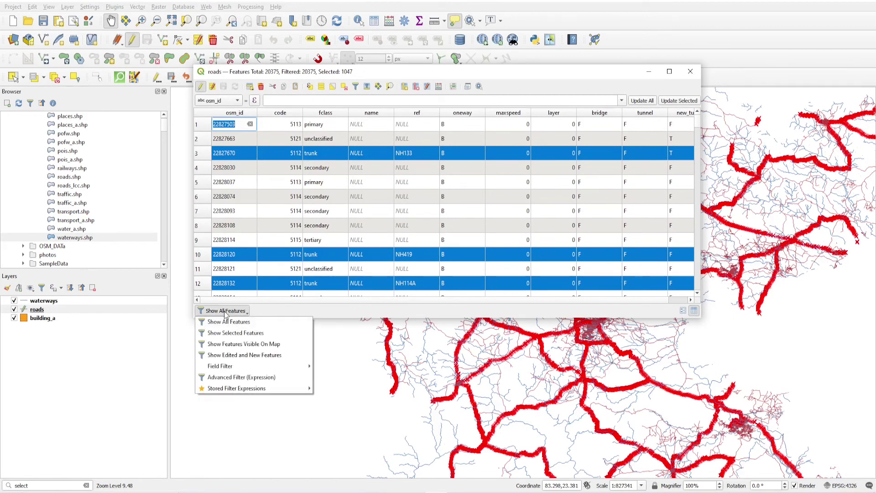
pyautogui.click(227, 311)
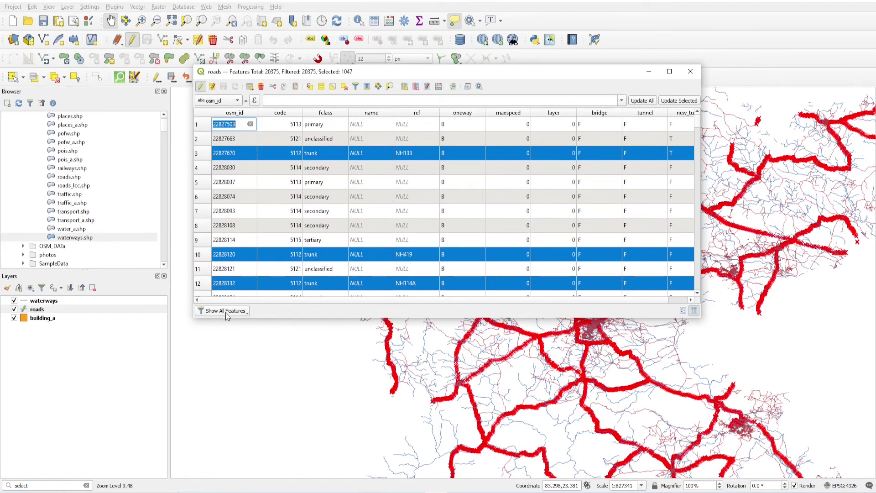
pyautogui.click(227, 311)
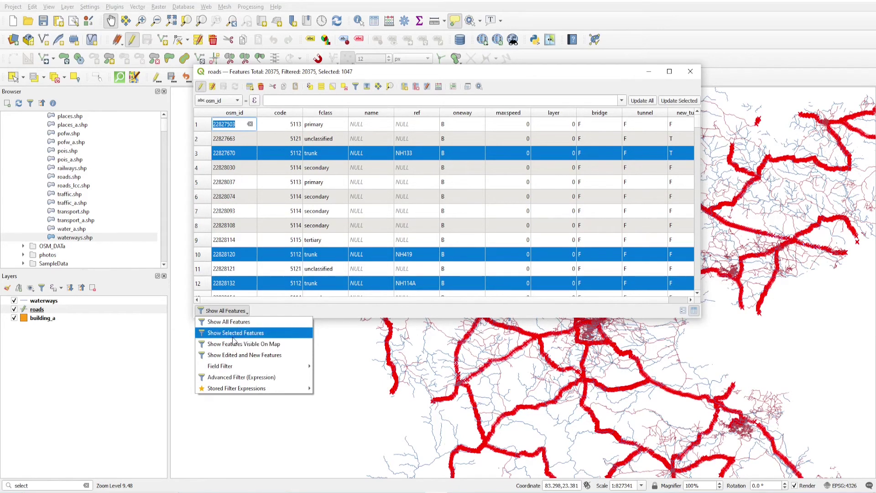
pyautogui.click(236, 334)
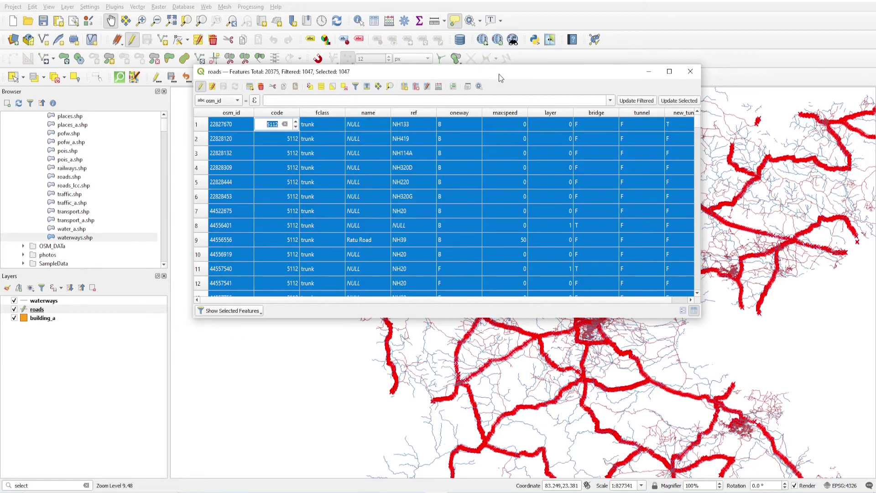
# - In the field calculator bar, set maxspeed to 80 and apply it with Update Selected
pyautogui.moveTo(499, 74); pyautogui.dragTo(393, 82)
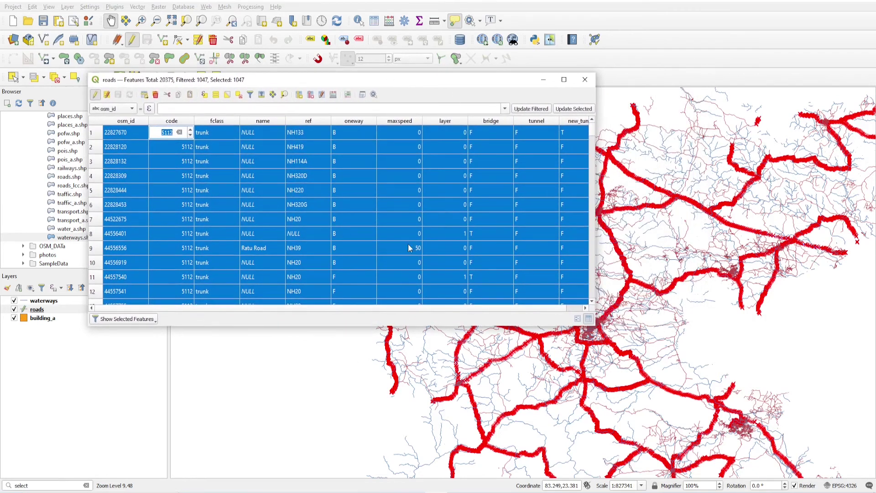
pyautogui.scroll(-20, 315, 258)
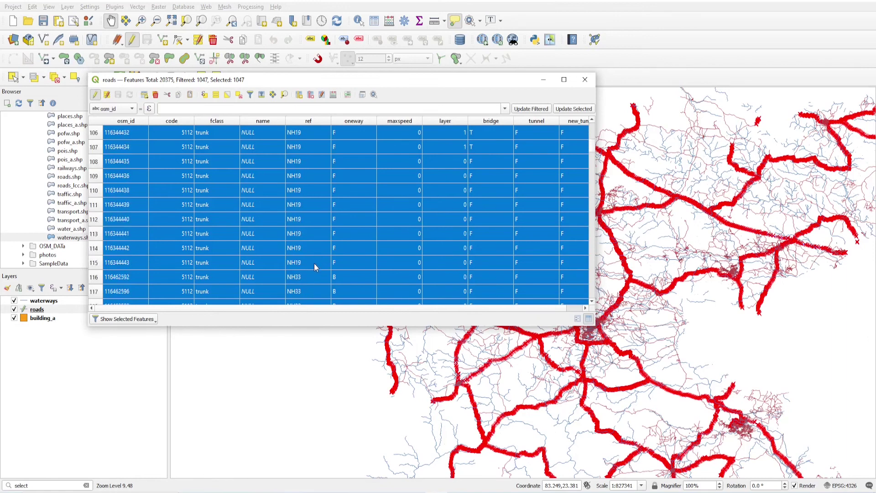
pyautogui.scroll(-15, 314, 263)
pyautogui.click(119, 111)
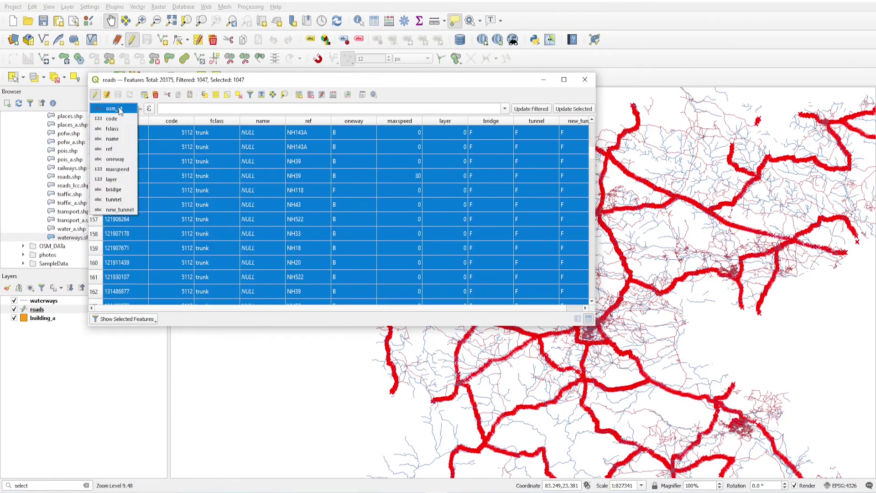
pyautogui.click(115, 170)
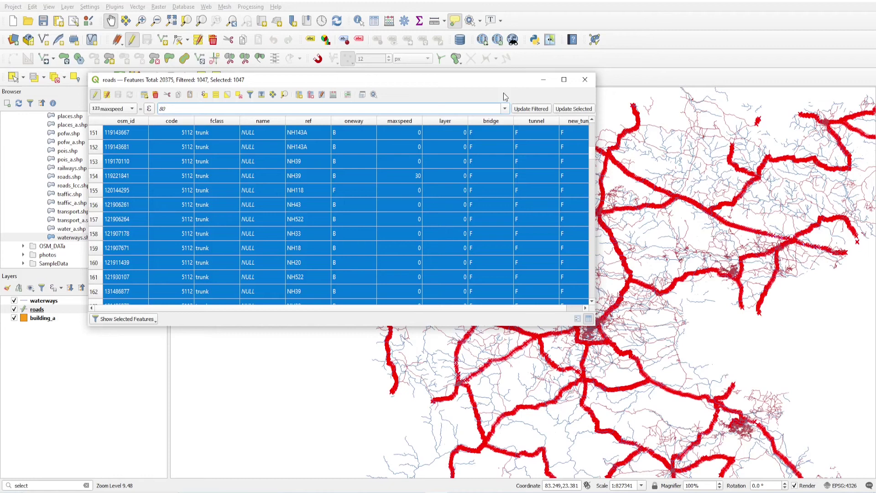
pyautogui.moveTo(491, 86); pyautogui.dragTo(532, 109)
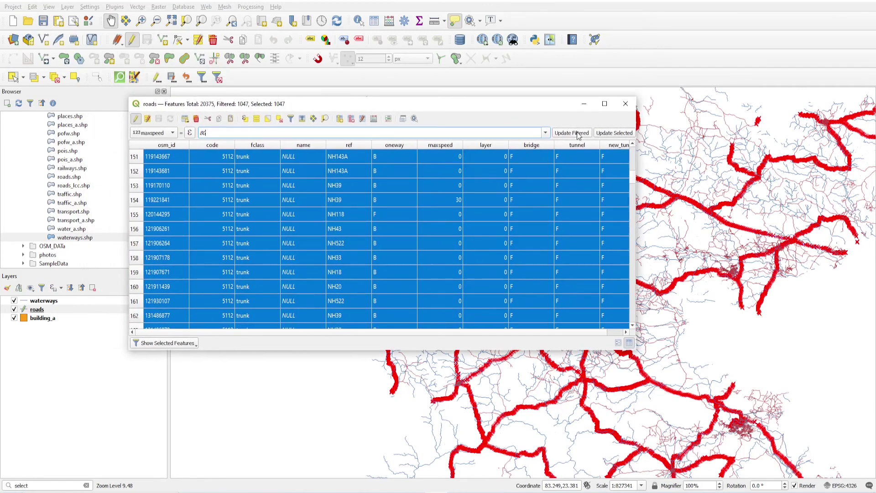
pyautogui.click(603, 134)
# - Save the roads edits, turn editing off and close the attribute table
pyautogui.scroll(-20, 439, 185)
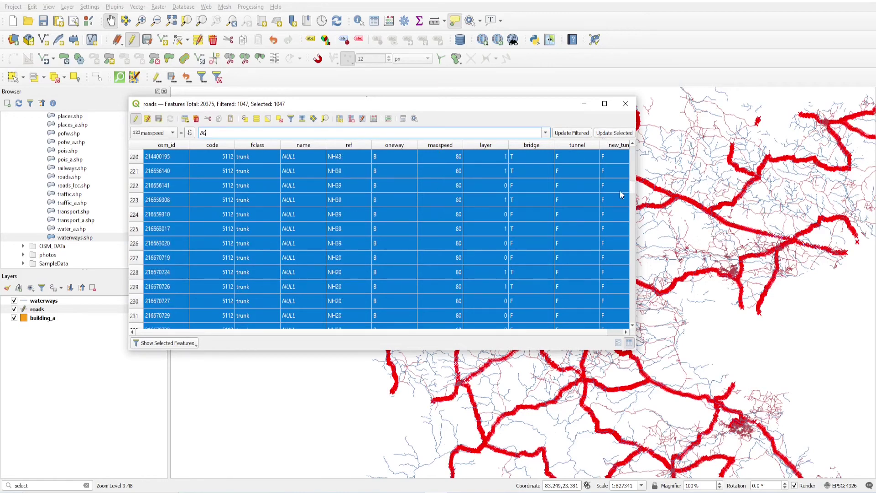
pyautogui.moveTo(633, 188); pyautogui.dragTo(626, 335)
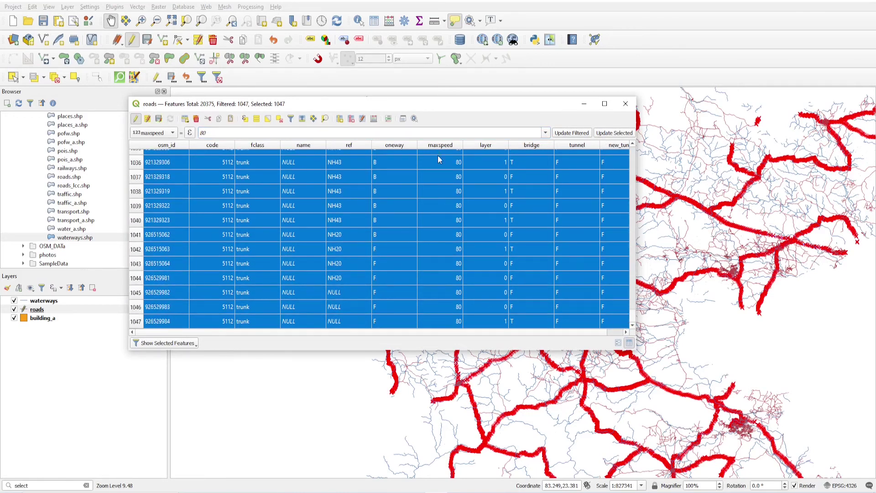
pyautogui.click(159, 118)
pyautogui.click(137, 119)
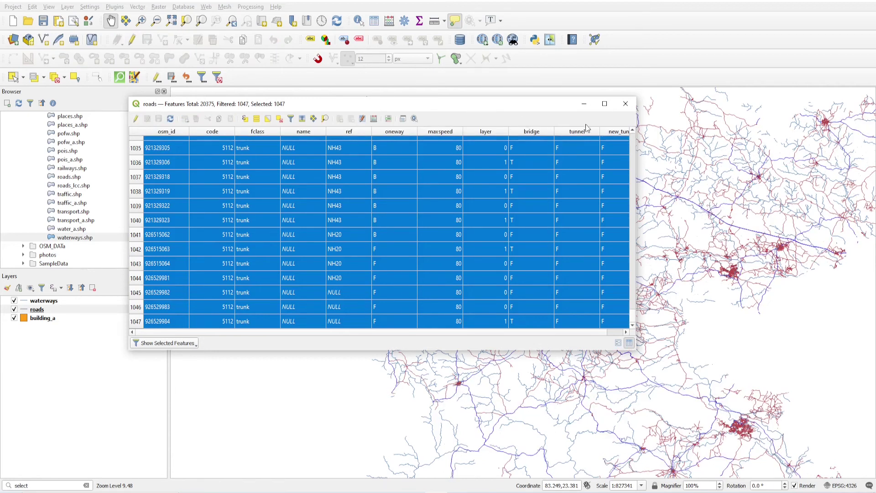
pyautogui.click(626, 104)
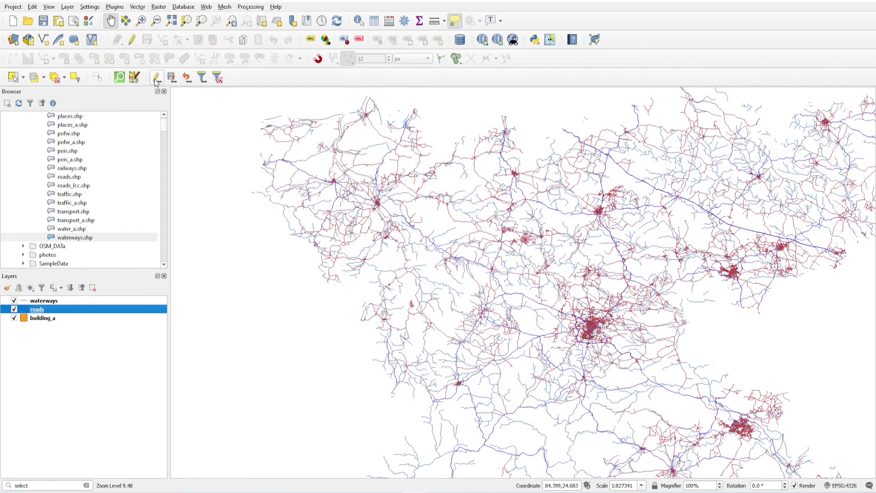
# - Deselect all features and zoom into the map
pyautogui.click(55, 80)
pyautogui.click(282, 250)
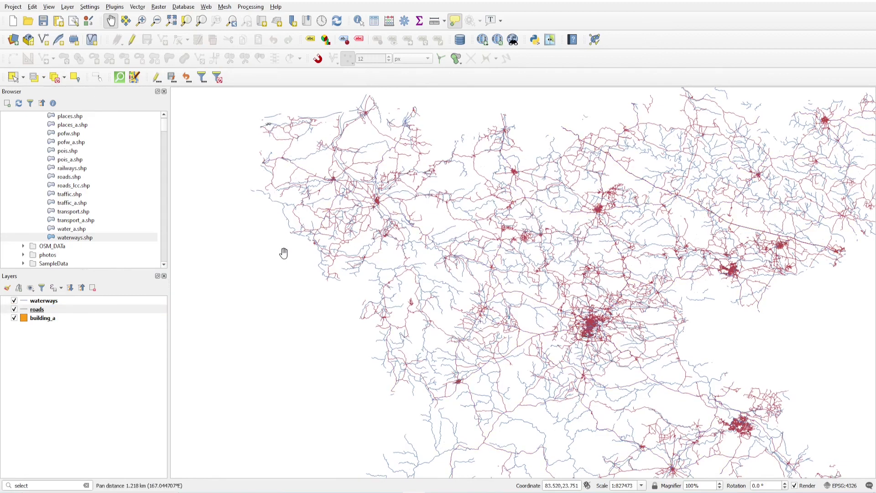
pyautogui.scroll(5, 731, 220)
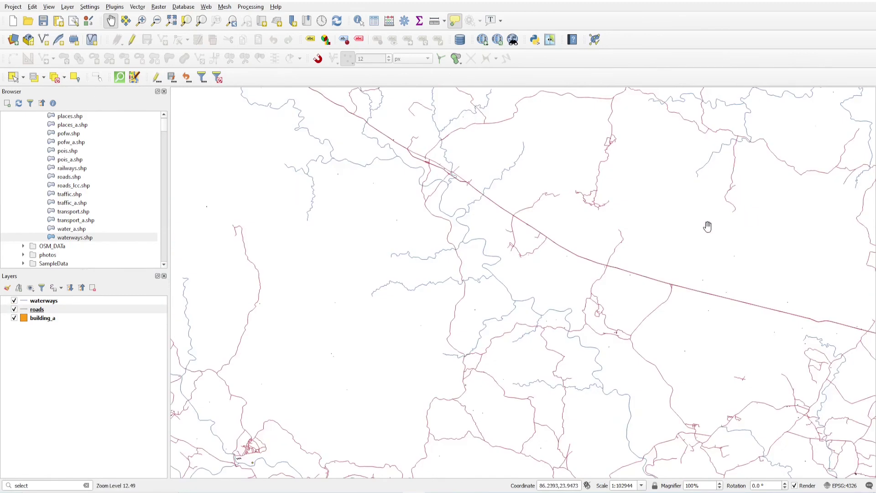
# - Identify trunk road NH19 to confirm maxspeed 80, then close the Identify Results panel
pyautogui.click(359, 21)
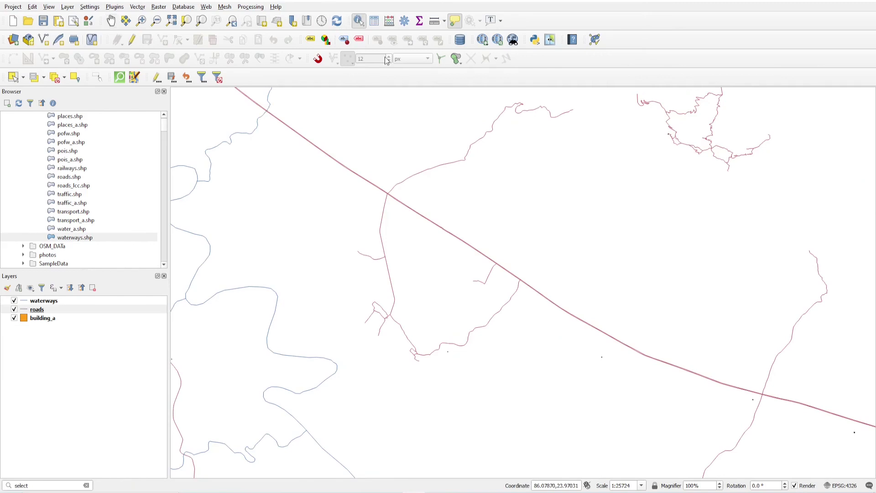
pyautogui.click(366, 183)
pyautogui.click(384, 187)
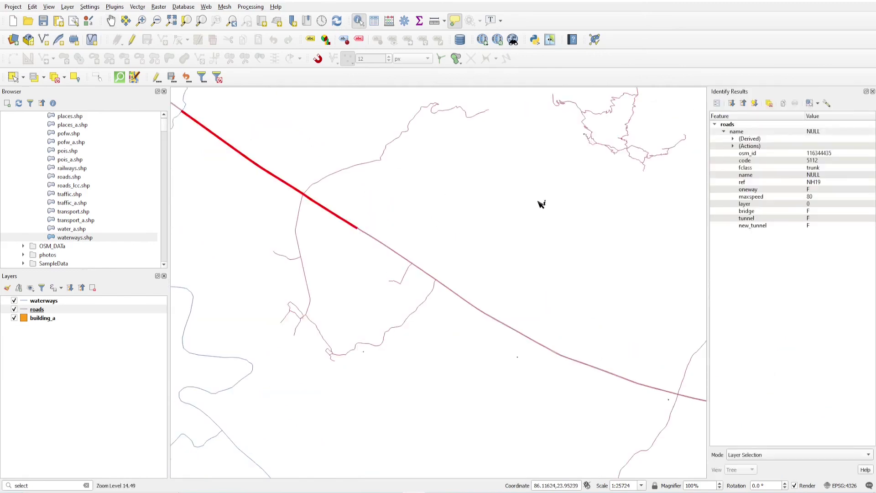
pyautogui.click(807, 198)
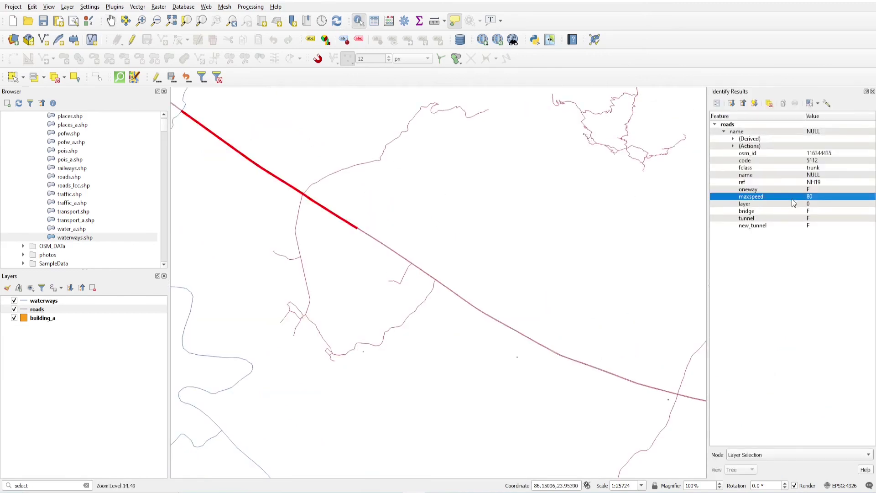
pyautogui.click(438, 227)
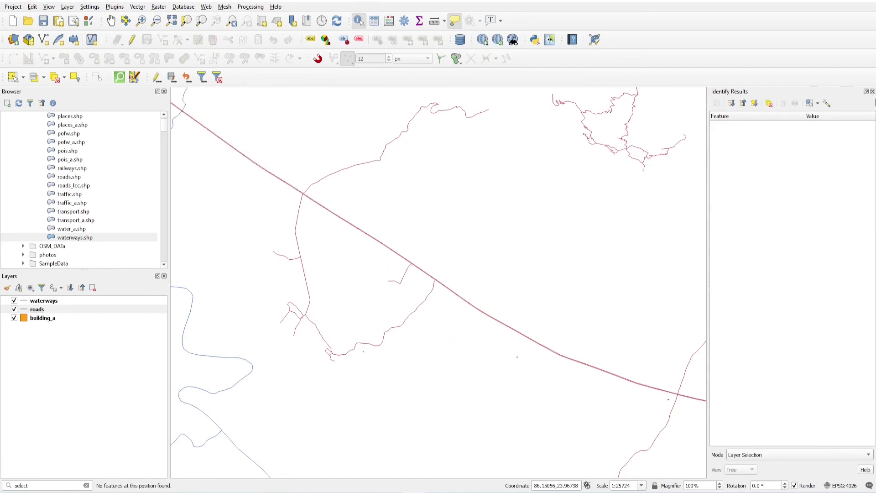
pyautogui.click(873, 91)
pyautogui.scroll(-6, 524, 196)
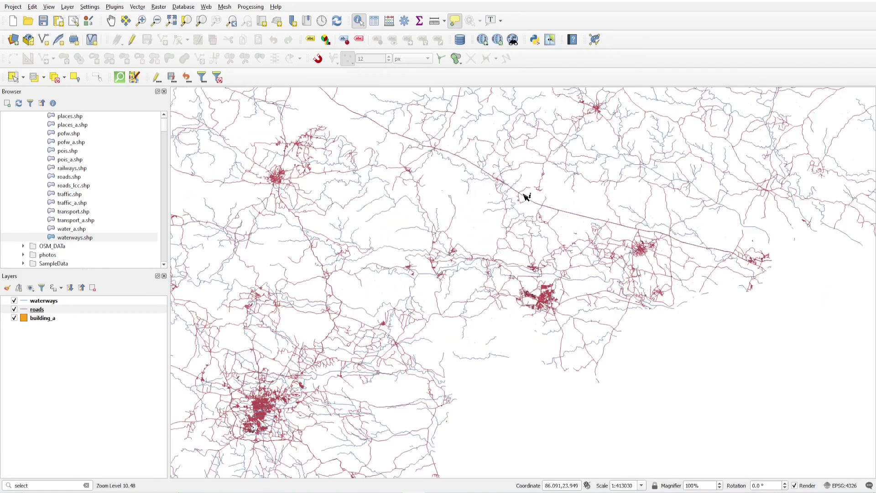
# - Zoom Full to show all map layers
pyautogui.click(169, 22)
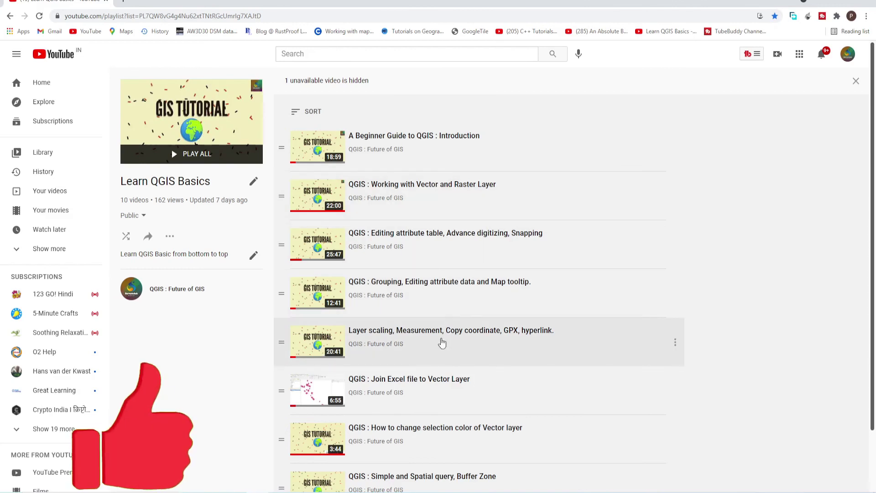
pyautogui.scroll(-1, 471, 404)
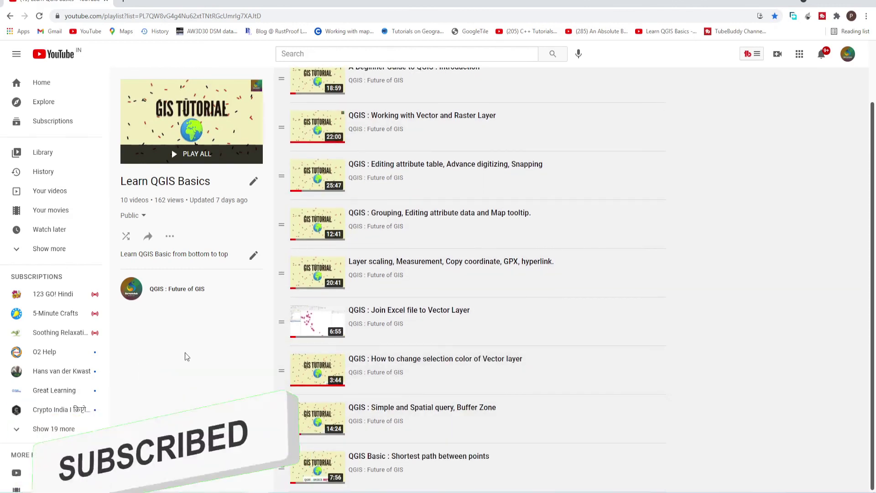